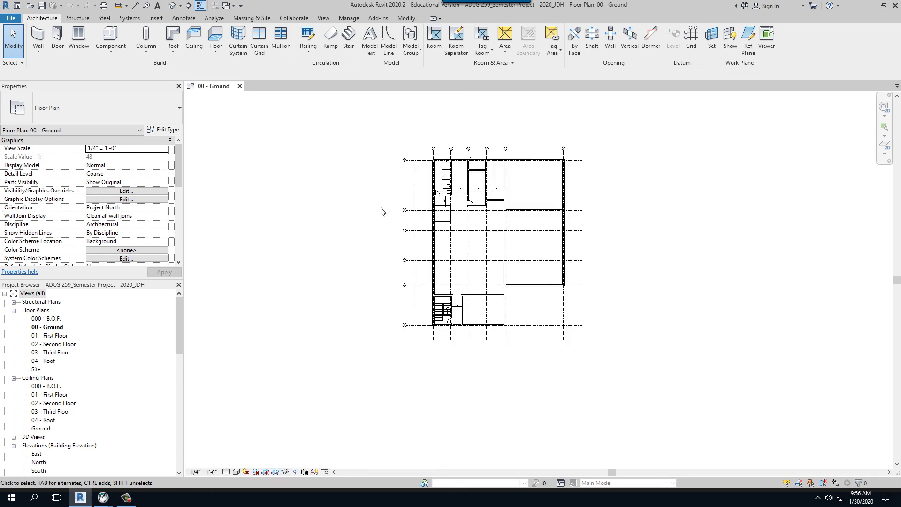
{"action": "scroll", "coordinate": [483, 120], "scroll_direction": "up", "scroll_amount": 2}
Step: Pan and zoom the ground floor plan toward the upper left
{"action": "middle_click_drag", "start_coordinate": [586, 385], "coordinate": [553, 308]}
{"action": "scroll", "coordinate": [577, 309], "scroll_direction": "down", "scroll_amount": 1}
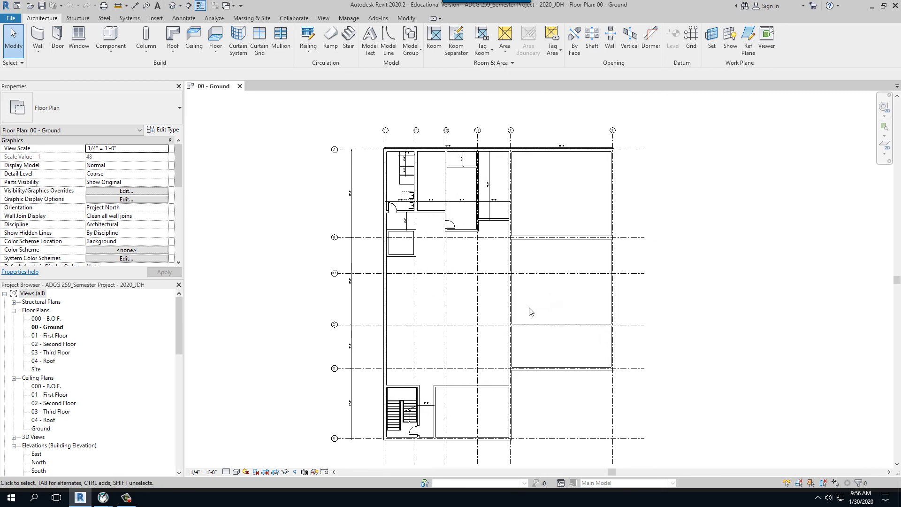
{"action": "scroll", "coordinate": [530, 312], "scroll_direction": "up", "scroll_amount": 1}
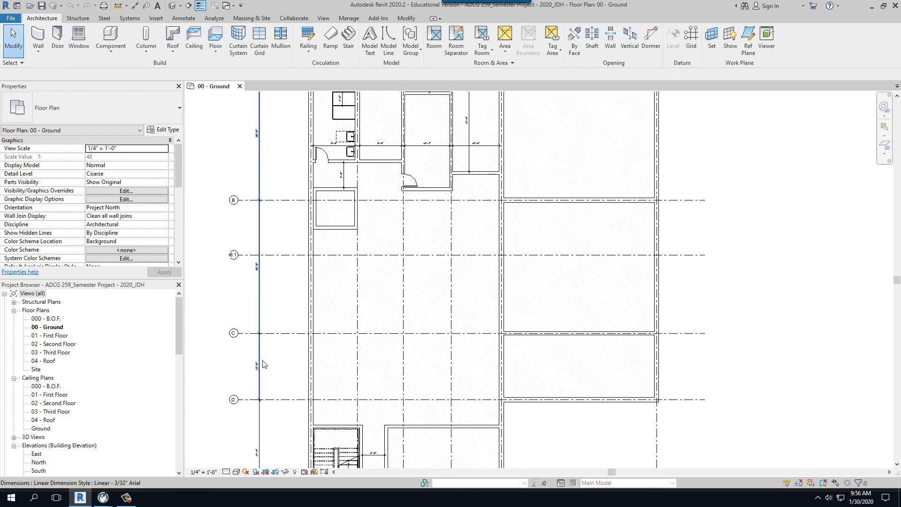
Step: Open the default 3D view and orbit it to see both blocks above their footings
{"action": "left_click", "coordinate": [147, 7]}
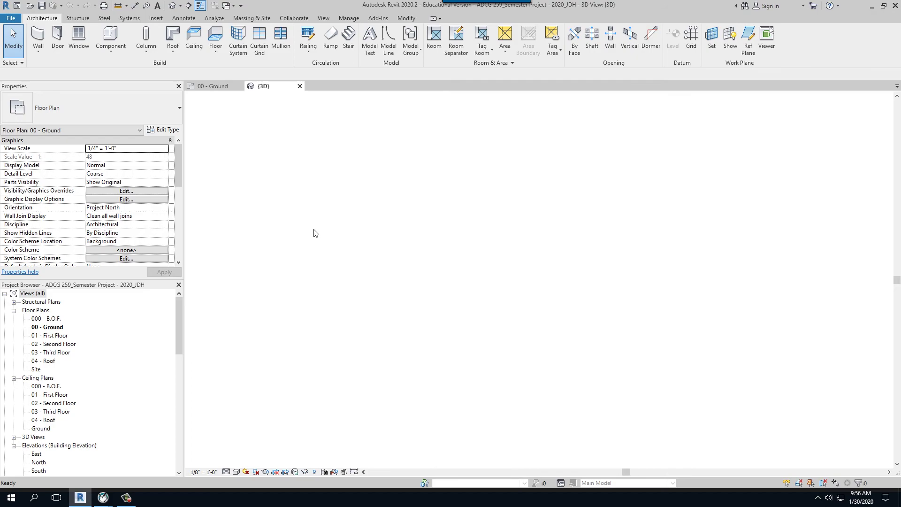
{"action": "scroll", "coordinate": [469, 394], "scroll_direction": "up", "scroll_amount": 2}
{"action": "scroll", "coordinate": [441, 434], "scroll_direction": "down", "scroll_amount": 1}
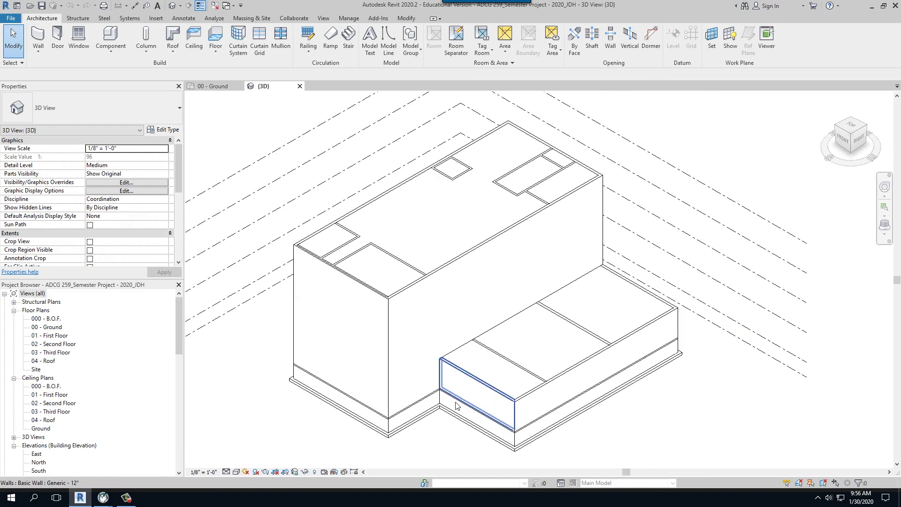
{"action": "middle_click_drag", "start_coordinate": [440, 437], "coordinate": [466, 404], "text": "shift"}
{"action": "scroll", "coordinate": [465, 401], "scroll_direction": "up", "scroll_amount": 1}
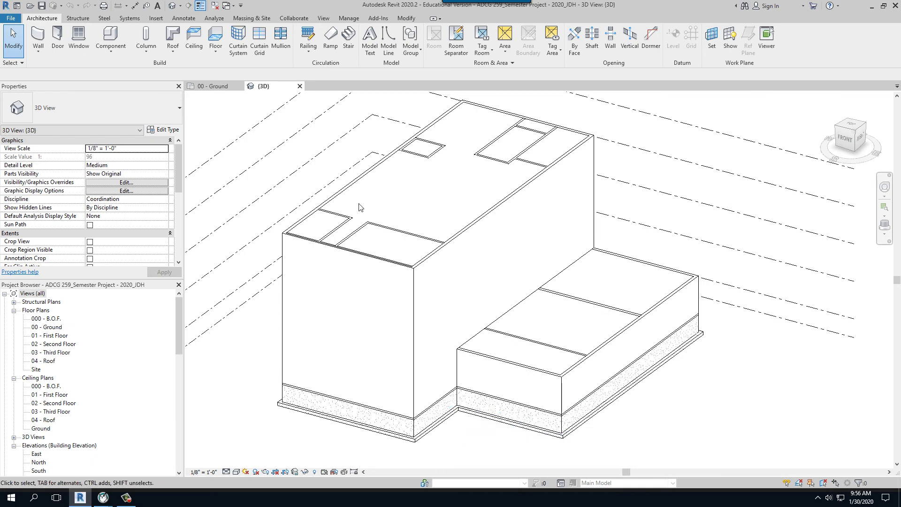
{"action": "left_click", "coordinate": [212, 86]}
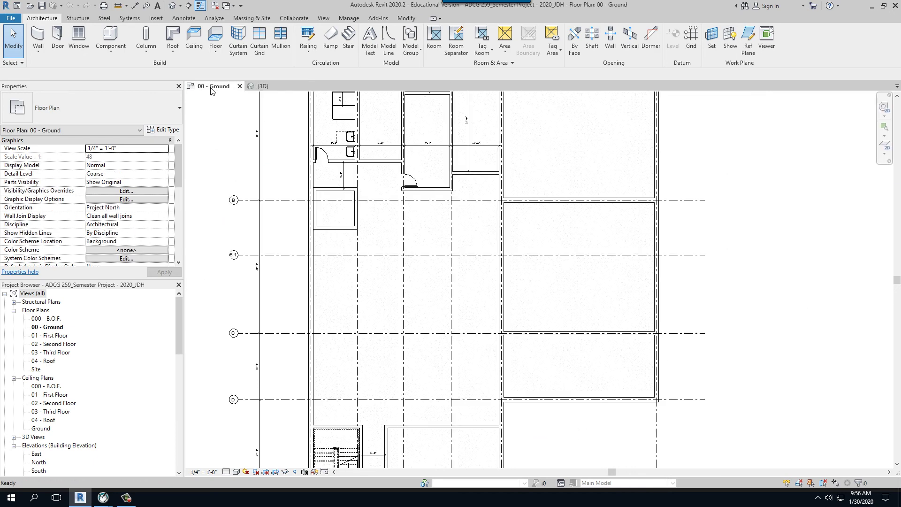
{"action": "scroll", "coordinate": [513, 241], "scroll_direction": "down", "scroll_amount": 3}
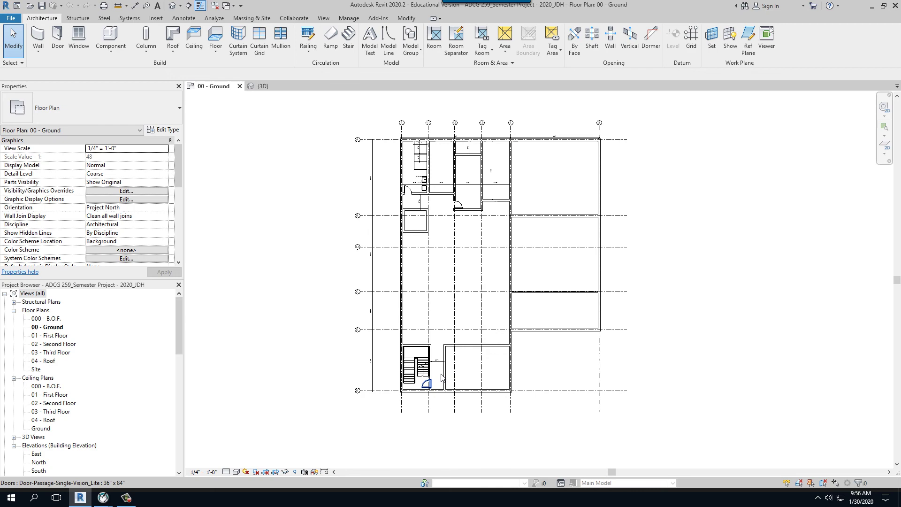
{"action": "scroll", "coordinate": [439, 383], "scroll_direction": "up", "scroll_amount": 4}
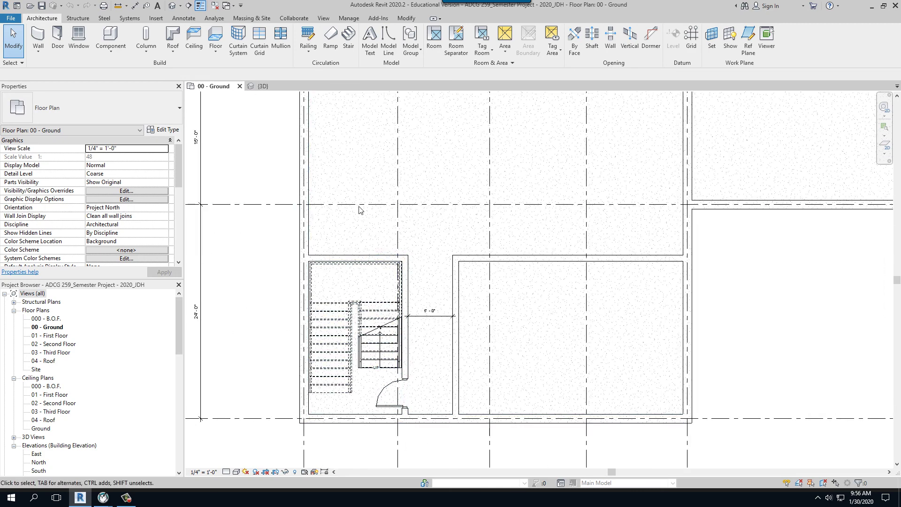
{"action": "scroll", "coordinate": [493, 366], "scroll_direction": "down", "scroll_amount": 5}
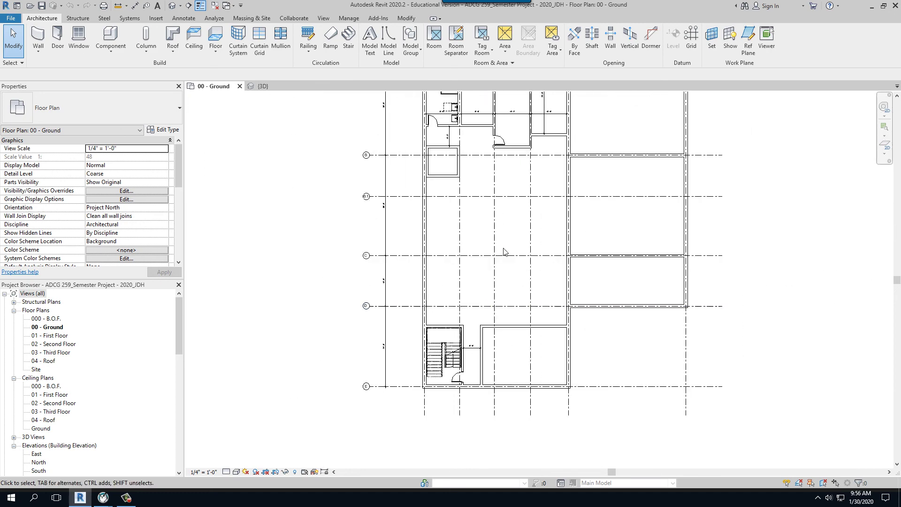
{"action": "scroll", "coordinate": [558, 169], "scroll_direction": "up", "scroll_amount": 4}
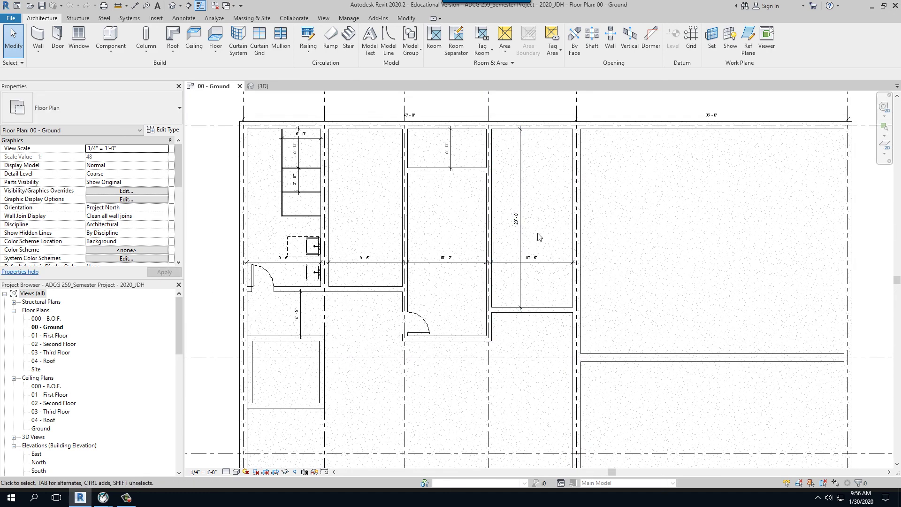
{"action": "scroll", "coordinate": [539, 237], "scroll_direction": "down", "scroll_amount": 3}
{"action": "scroll", "coordinate": [478, 331], "scroll_direction": "up", "scroll_amount": 5}
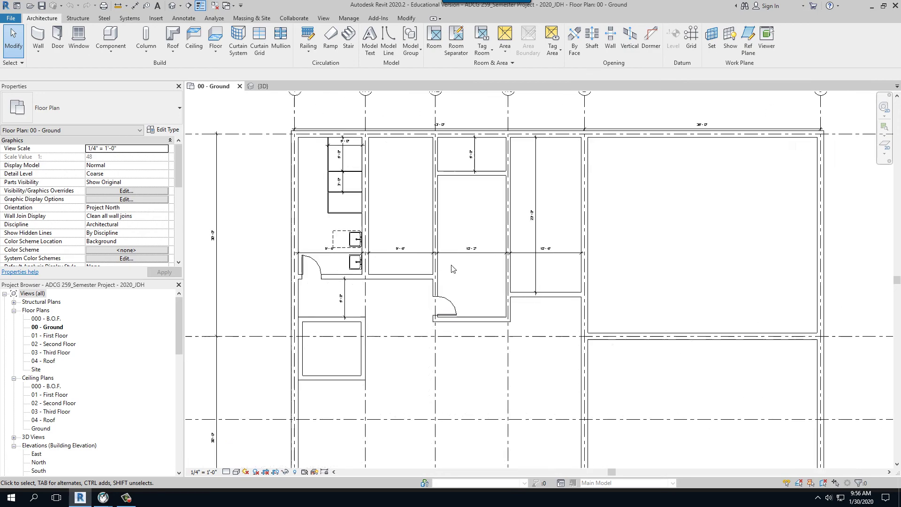
{"action": "middle_click_drag", "start_coordinate": [472, 194], "coordinate": [521, 289]}
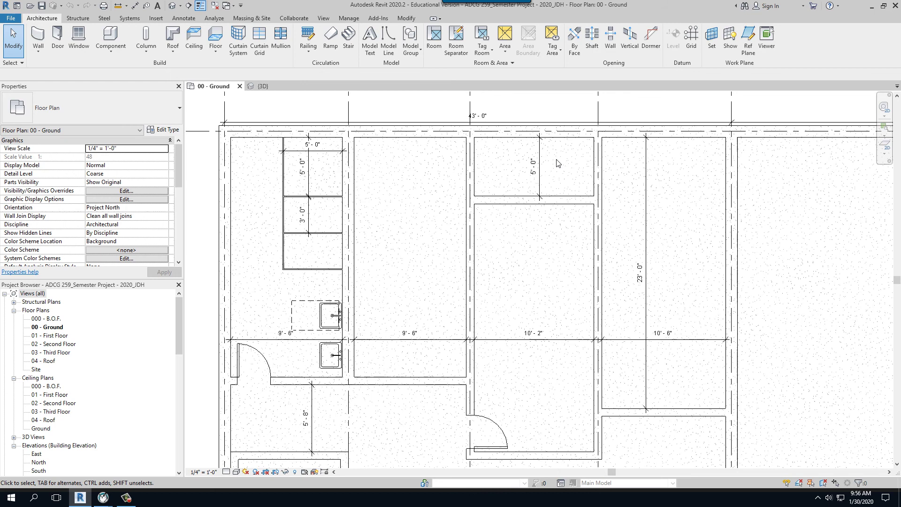
{"action": "scroll", "coordinate": [422, 164], "scroll_direction": "down", "scroll_amount": 1}
{"action": "scroll", "coordinate": [331, 153], "scroll_direction": "up", "scroll_amount": 2}
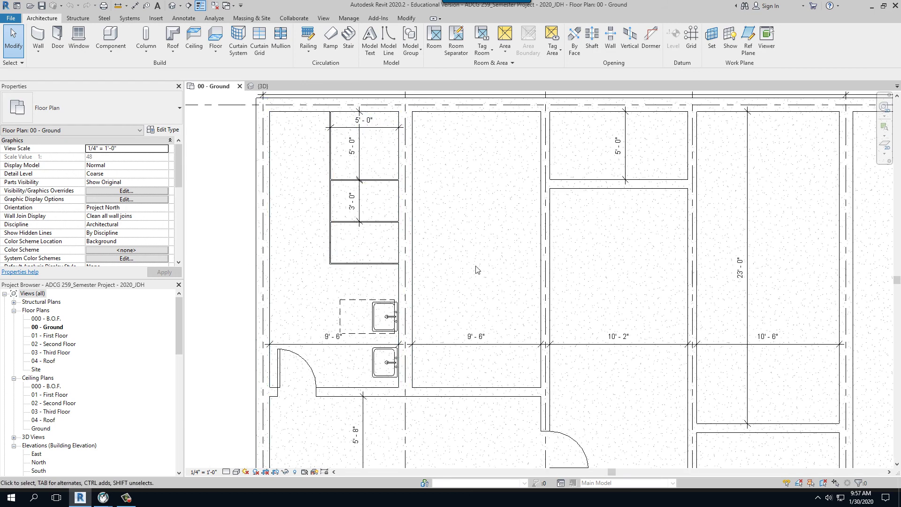
{"action": "double_click", "coordinate": [56, 336]}
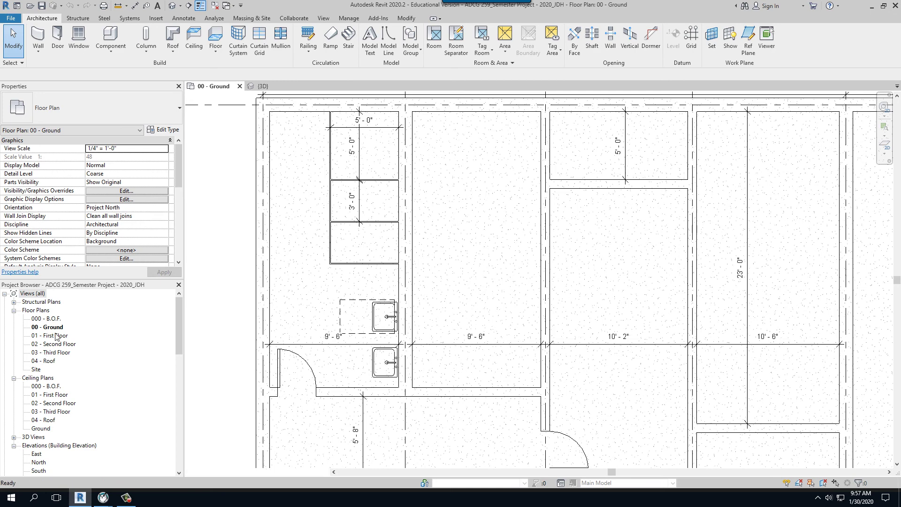
{"action": "scroll", "coordinate": [516, 237], "scroll_direction": "up", "scroll_amount": 5}
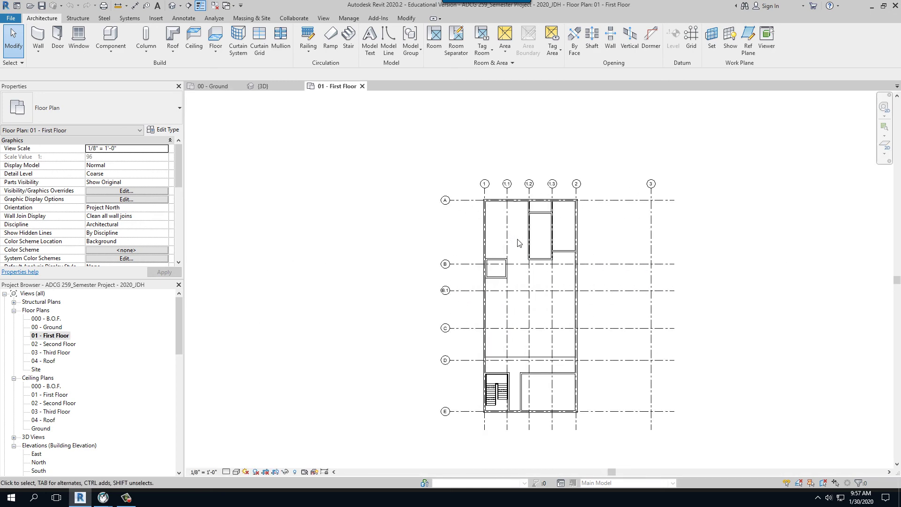
{"action": "double_click", "coordinate": [54, 344]}
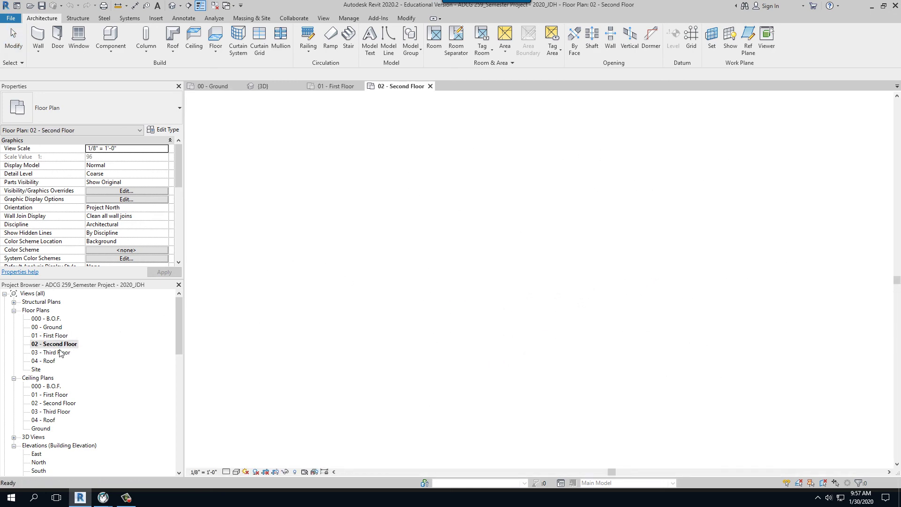
{"action": "double_click", "coordinate": [60, 353]}
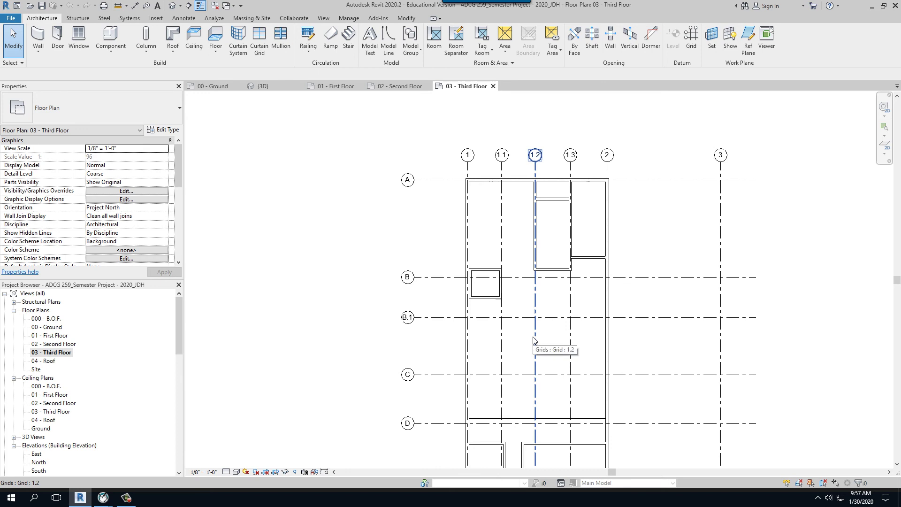
{"action": "scroll", "coordinate": [516, 237], "scroll_direction": "down", "scroll_amount": 2}
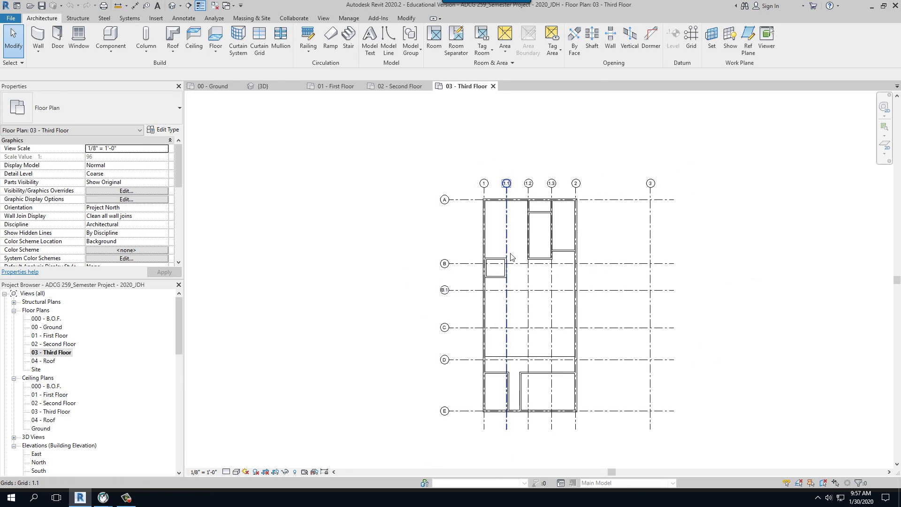
{"action": "left_click", "coordinate": [493, 86]}
{"action": "left_click", "coordinate": [439, 86]}
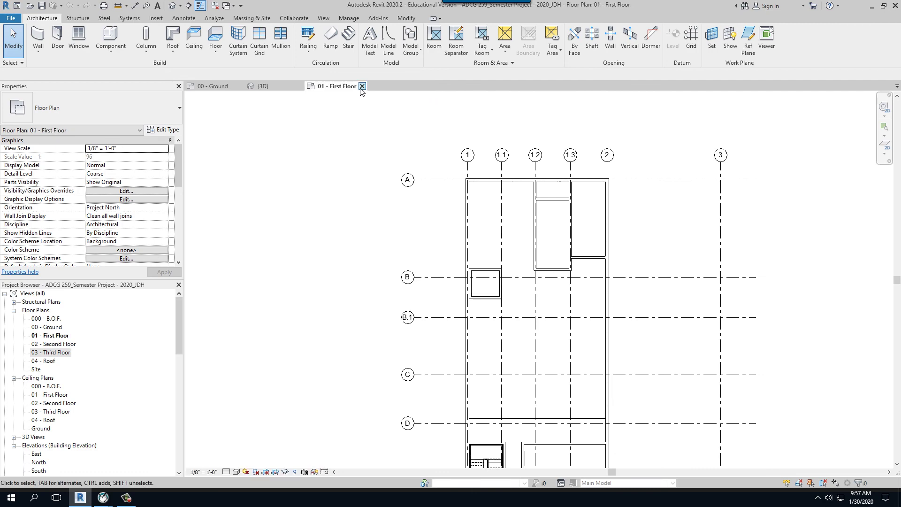
{"action": "left_click", "coordinate": [362, 86]}
{"action": "scroll", "coordinate": [310, 133], "scroll_direction": "down", "scroll_amount": 3}
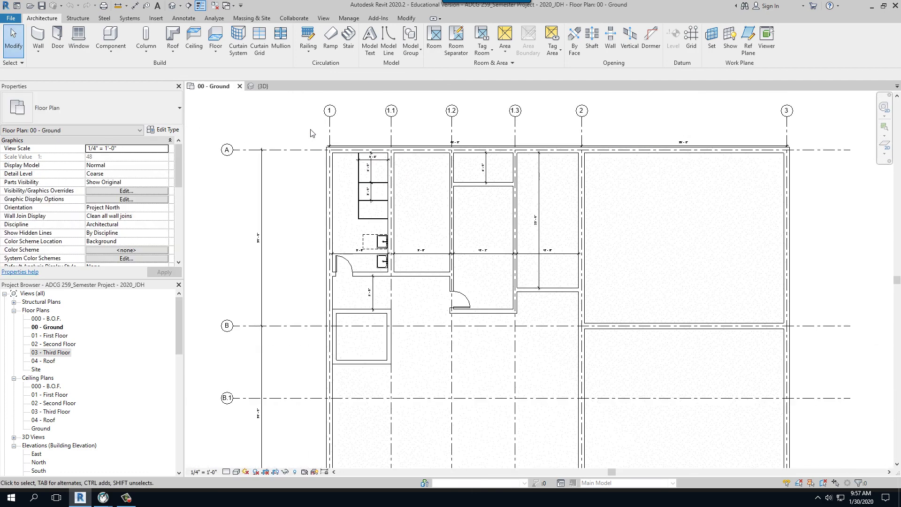
{"action": "scroll", "coordinate": [310, 133], "scroll_direction": "down", "scroll_amount": 3}
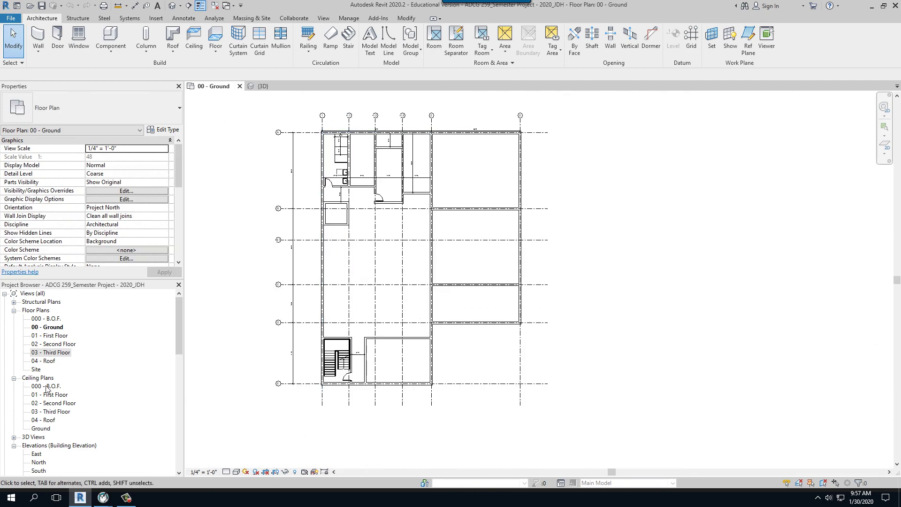
{"action": "double_click", "coordinate": [35, 369]}
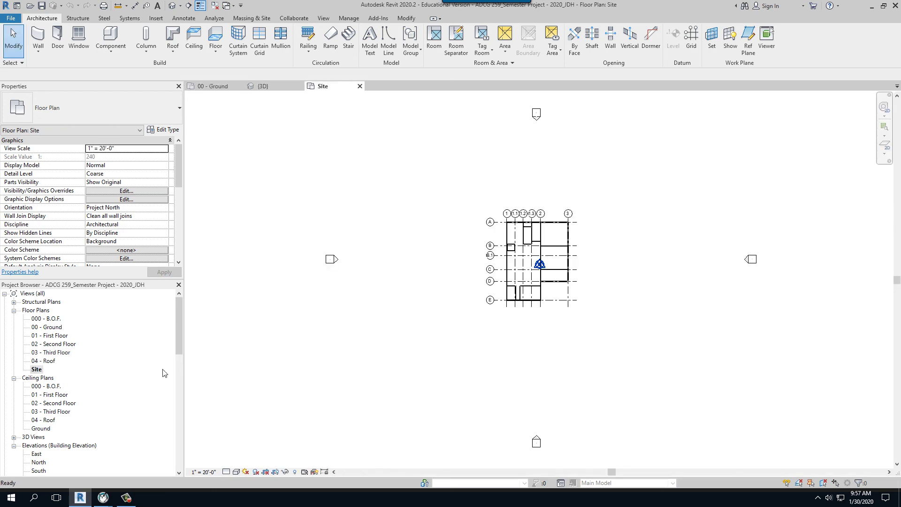
{"action": "scroll", "coordinate": [549, 223], "scroll_direction": "up", "scroll_amount": 3}
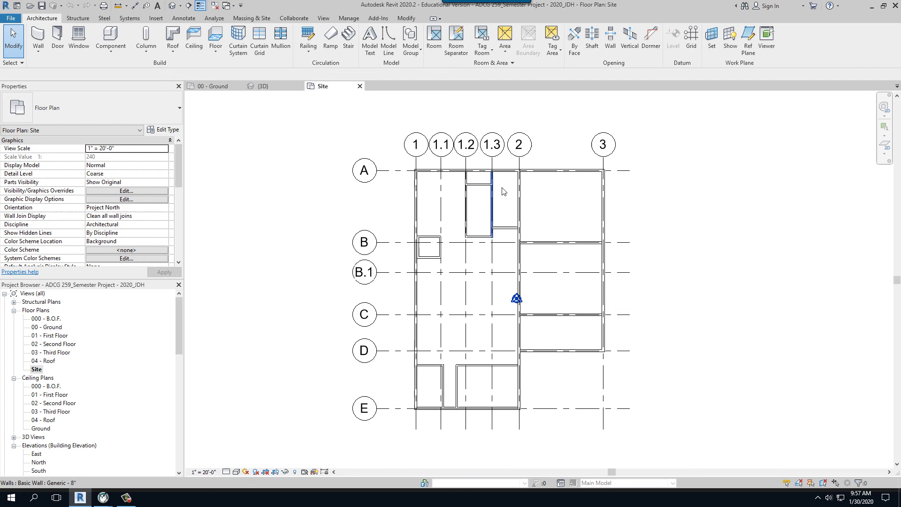
{"action": "left_click", "coordinate": [214, 87]}
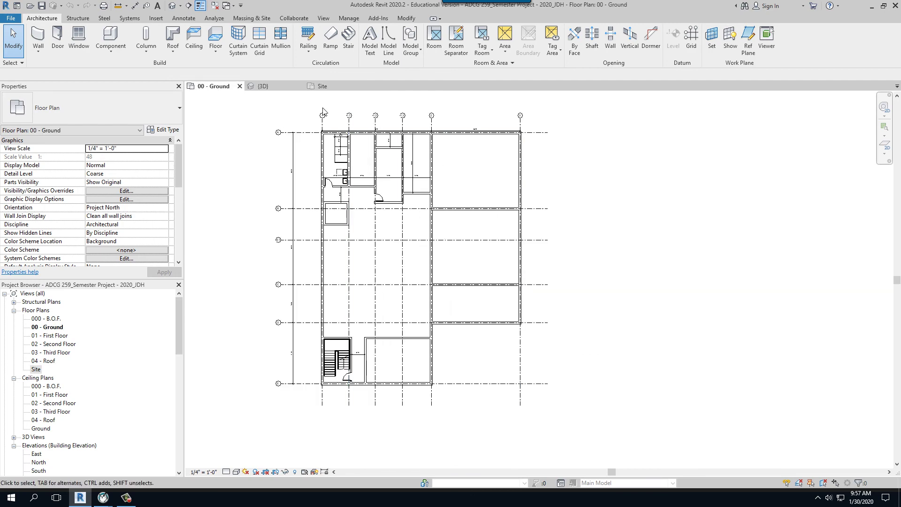
{"action": "scroll", "coordinate": [281, 197], "scroll_direction": "up", "scroll_amount": 4}
{"action": "middle_click_drag", "start_coordinate": [292, 174], "coordinate": [323, 249]}
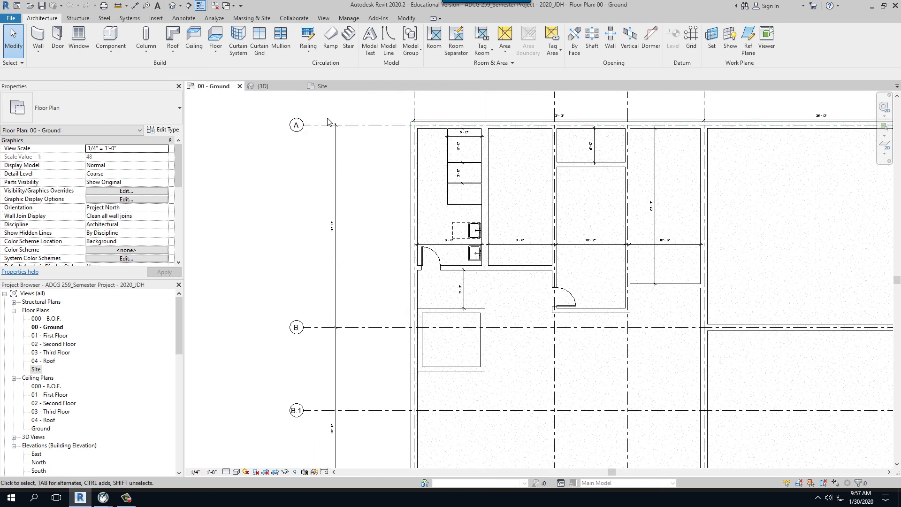
{"action": "scroll", "coordinate": [333, 235], "scroll_direction": "up", "scroll_amount": 4}
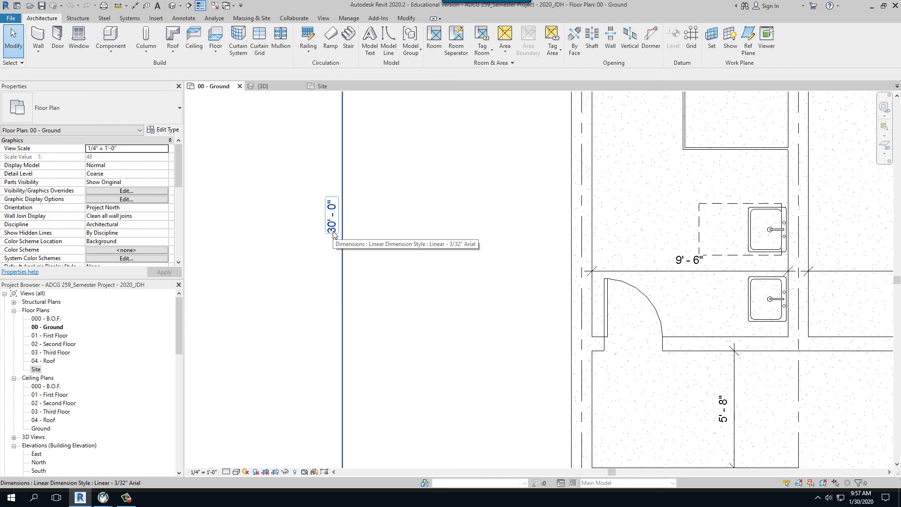
{"action": "scroll", "coordinate": [382, 187], "scroll_direction": "down", "scroll_amount": 3}
{"action": "mouse_move", "coordinate": [406, 295]}
{"action": "middle_mouse_down"}
{"action": "mouse_move", "coordinate": [396, 268]}
{"action": "mouse_move", "coordinate": [396, 94]}
{"action": "middle_mouse_up"}
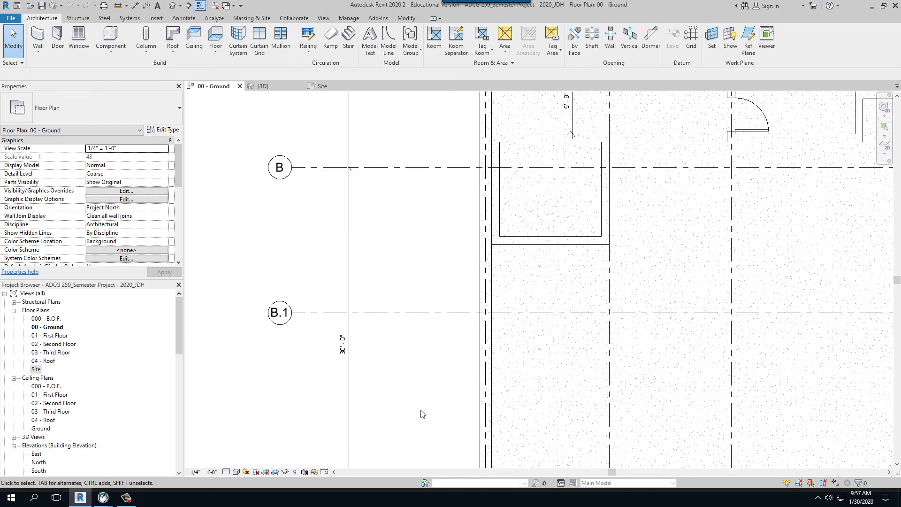
{"action": "middle_click_drag", "start_coordinate": [422, 412], "coordinate": [422, 291]}
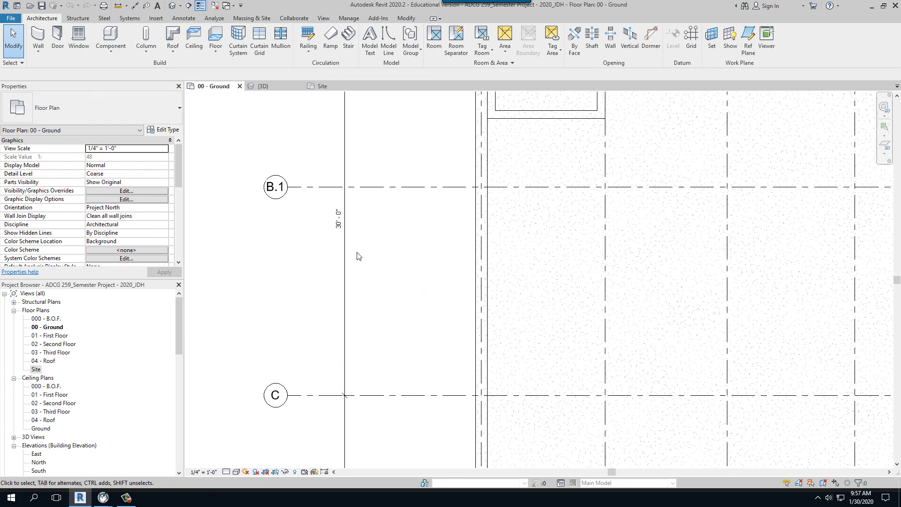
{"action": "scroll", "coordinate": [380, 272], "scroll_direction": "down", "scroll_amount": 3}
{"action": "middle_click_drag", "start_coordinate": [380, 296], "coordinate": [381, 271]}
{"action": "scroll", "coordinate": [380, 271], "scroll_direction": "up", "scroll_amount": 4}
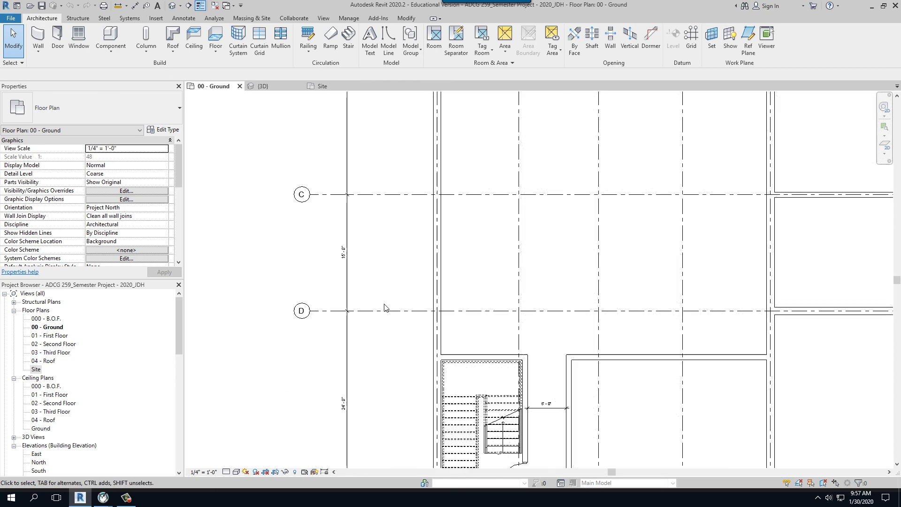
{"action": "middle_click_drag", "start_coordinate": [346, 245], "coordinate": [347, 105]}
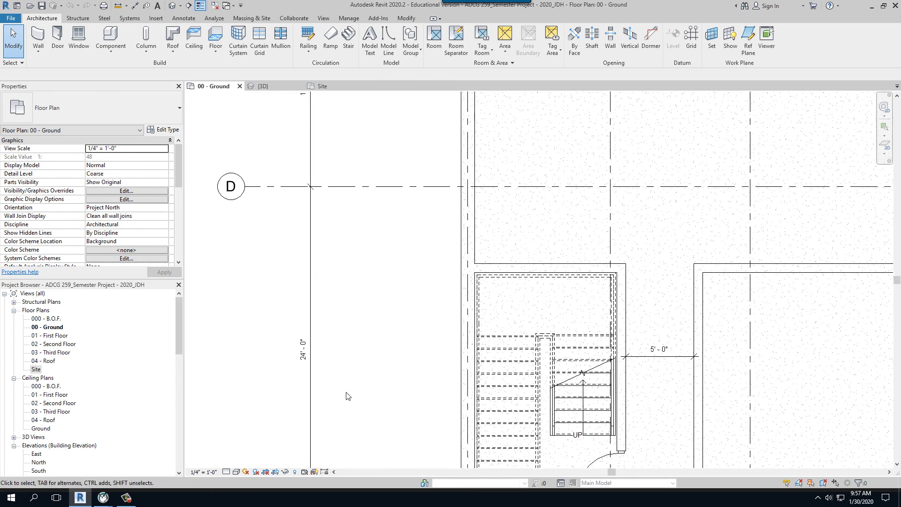
{"action": "scroll", "coordinate": [359, 358], "scroll_direction": "down", "scroll_amount": 2}
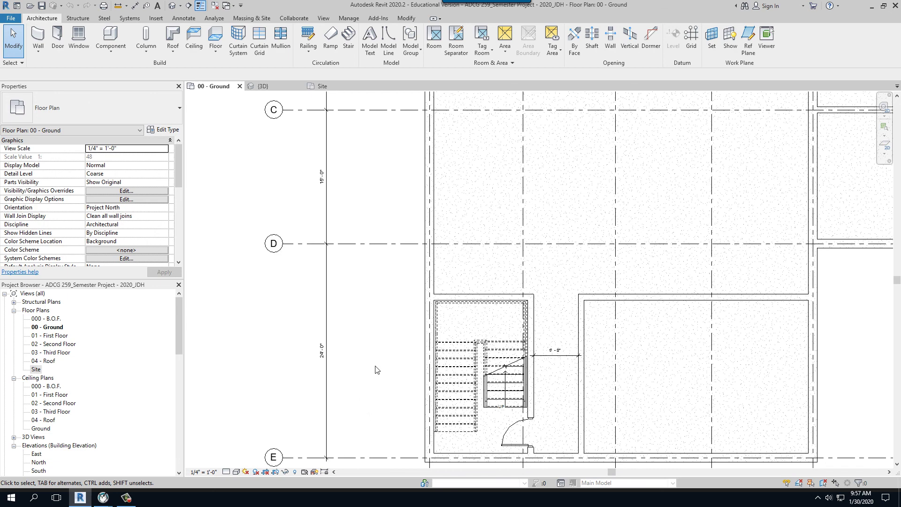
{"action": "scroll", "coordinate": [377, 375], "scroll_direction": "down", "scroll_amount": 3}
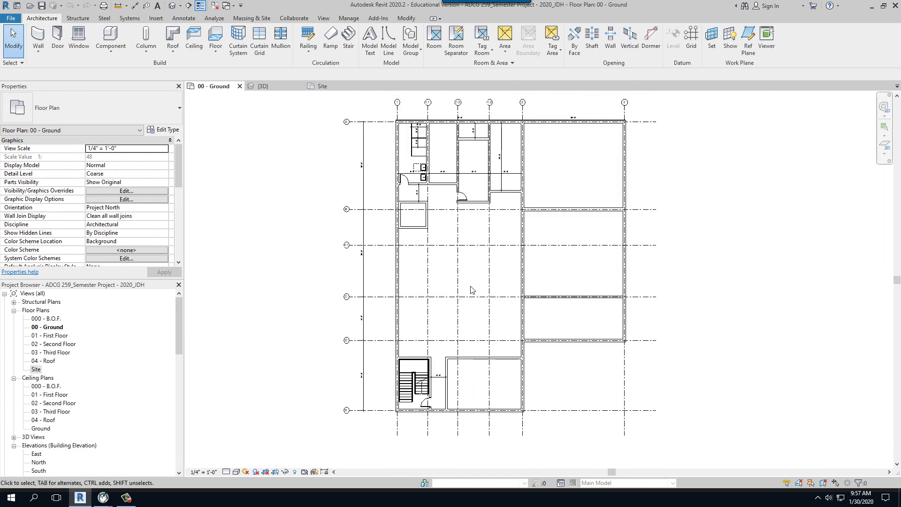
{"action": "scroll", "coordinate": [472, 261], "scroll_direction": "up", "scroll_amount": 1}
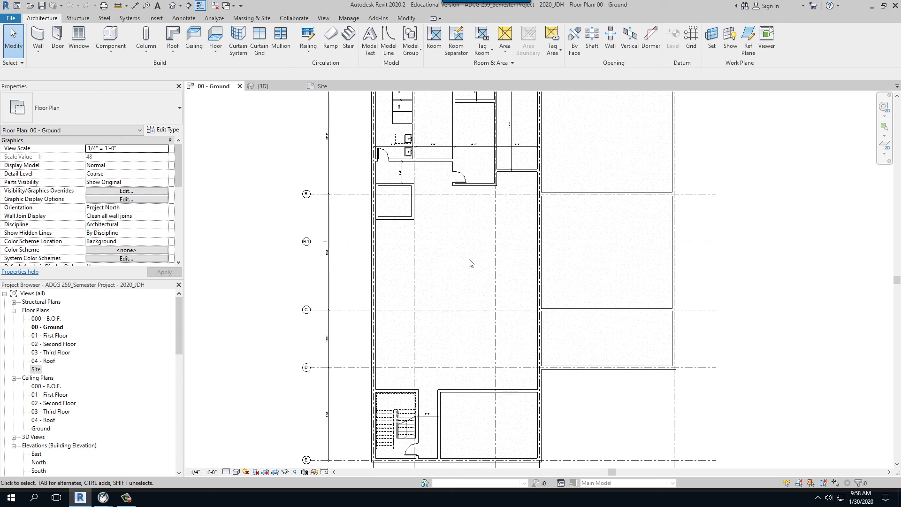
{"action": "scroll", "coordinate": [517, 264], "scroll_direction": "down", "scroll_amount": 2}
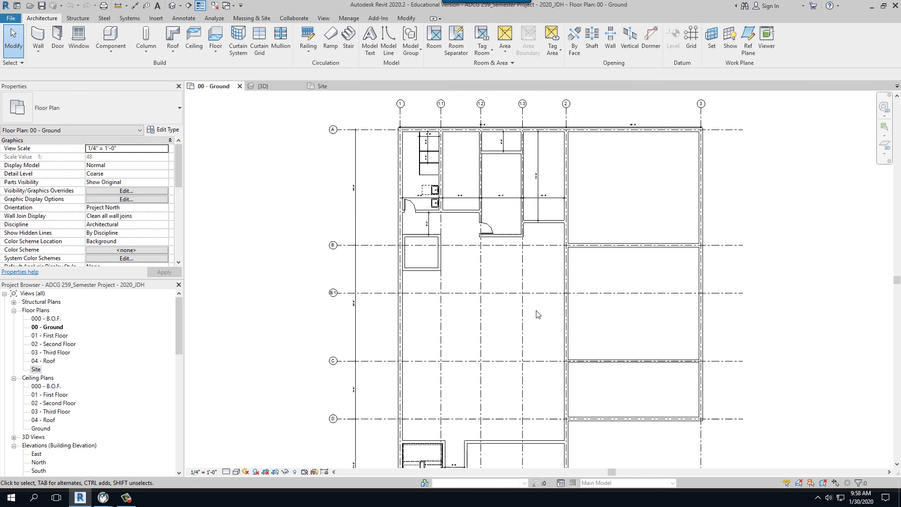
{"action": "middle_click_drag", "start_coordinate": [535, 256], "coordinate": [526, 288]}
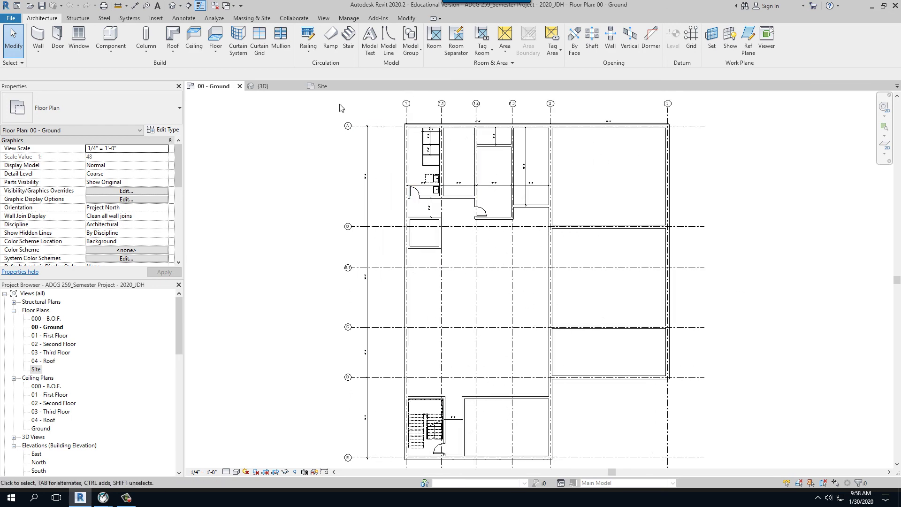
Step: Show the Site floor plan framed on gridlines 1–3 and A–E, with the Massing & Site tools up
{"action": "left_click", "coordinate": [322, 86]}
{"action": "scroll", "coordinate": [500, 300], "scroll_direction": "down", "scroll_amount": 2}
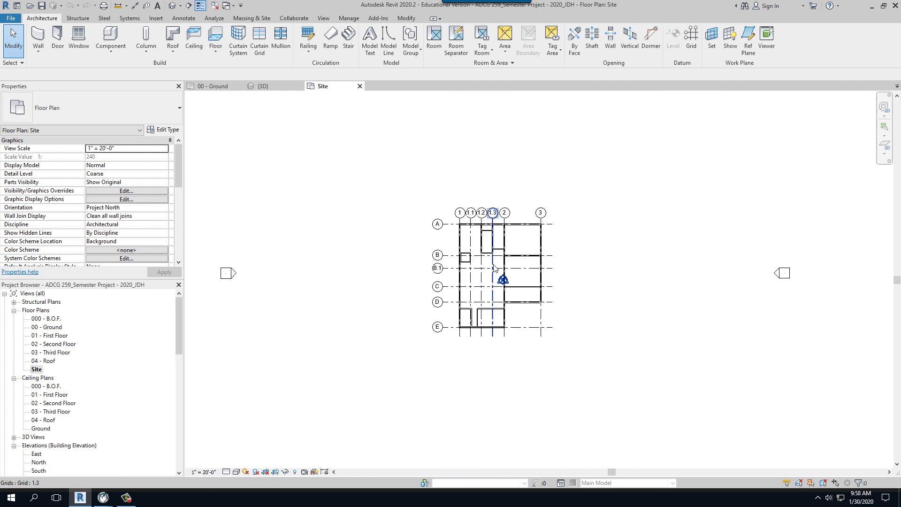
{"action": "scroll", "coordinate": [539, 305], "scroll_direction": "up", "scroll_amount": 1}
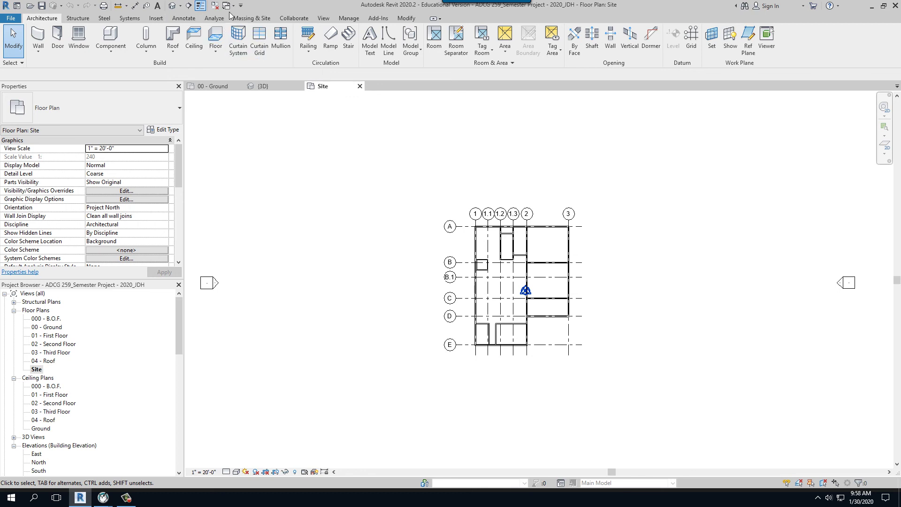
{"action": "left_click", "coordinate": [253, 20]}
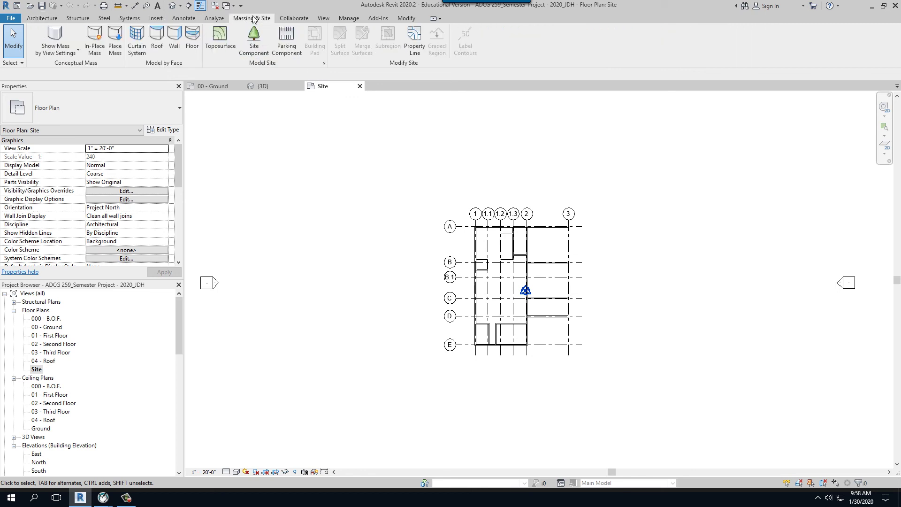
Step: Begin a sketched property line at the grid E wall corner, then cancel the unfinished line
{"action": "left_click", "coordinate": [414, 47]}
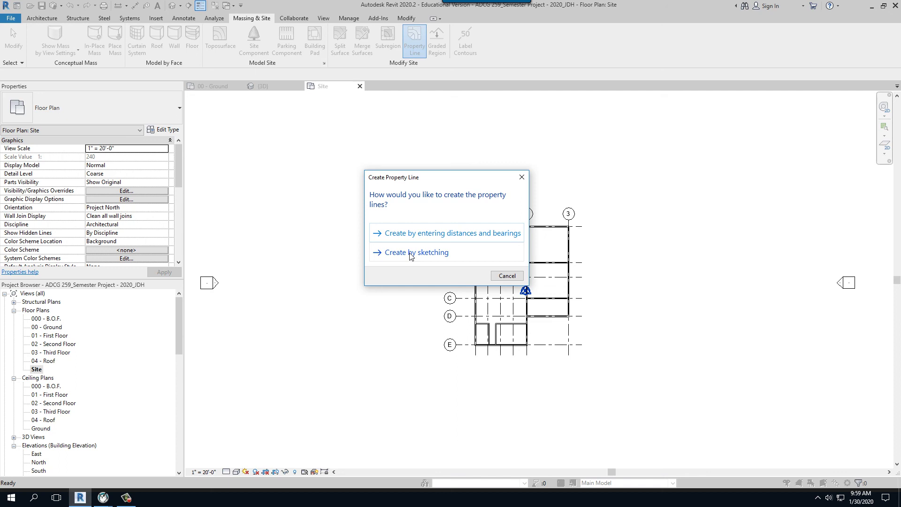
{"action": "left_click", "coordinate": [409, 254]}
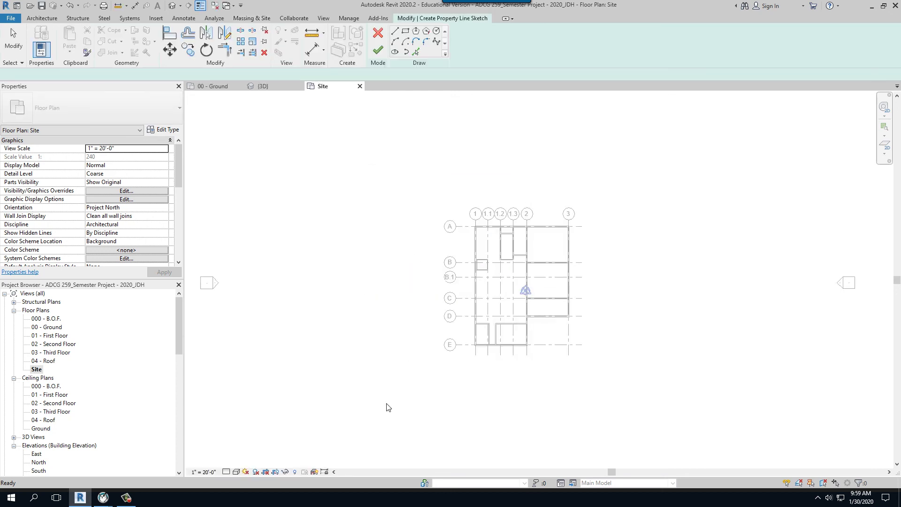
{"action": "scroll", "coordinate": [463, 391], "scroll_direction": "up", "scroll_amount": 1}
{"action": "scroll", "coordinate": [463, 391], "scroll_direction": "up", "scroll_amount": 8}
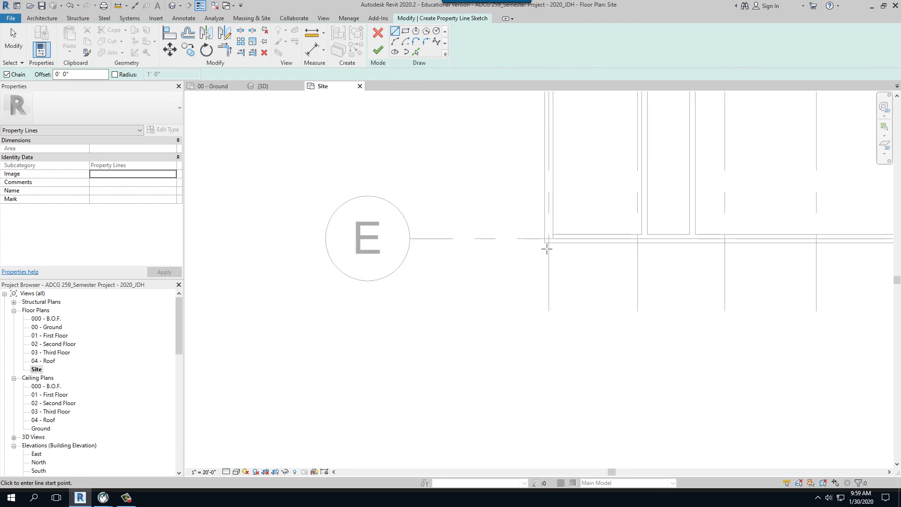
{"action": "left_click", "coordinate": [547, 250]}
{"action": "scroll", "coordinate": [541, 258], "scroll_direction": "down", "scroll_amount": 3}
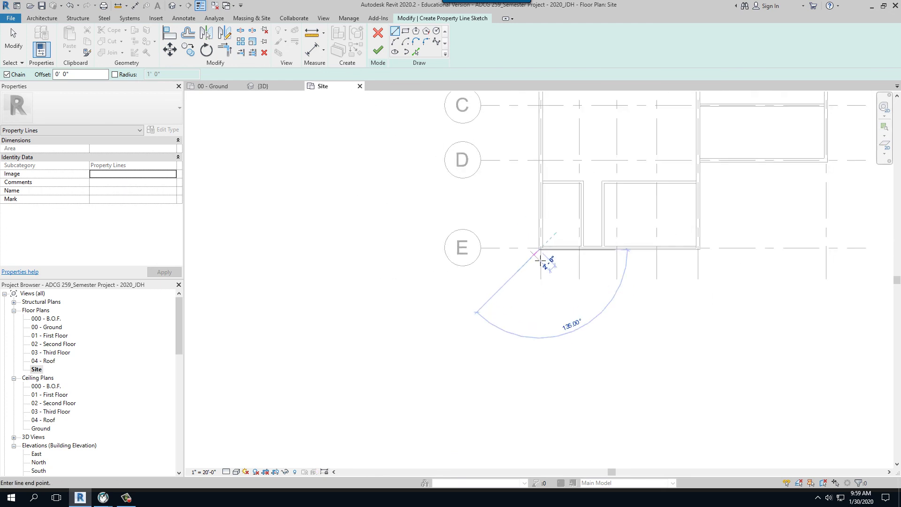
{"action": "scroll", "coordinate": [539, 257], "scroll_direction": "down", "scroll_amount": 2}
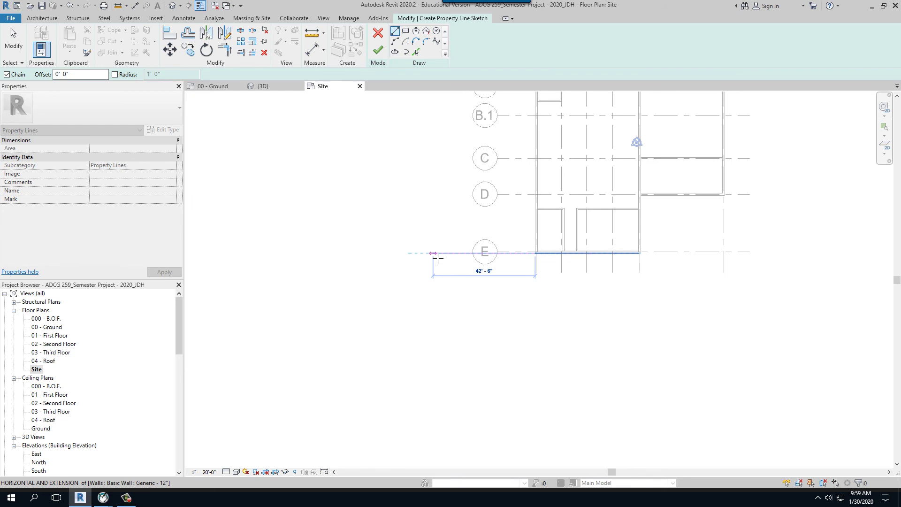
{"action": "key", "text": "Escape"}
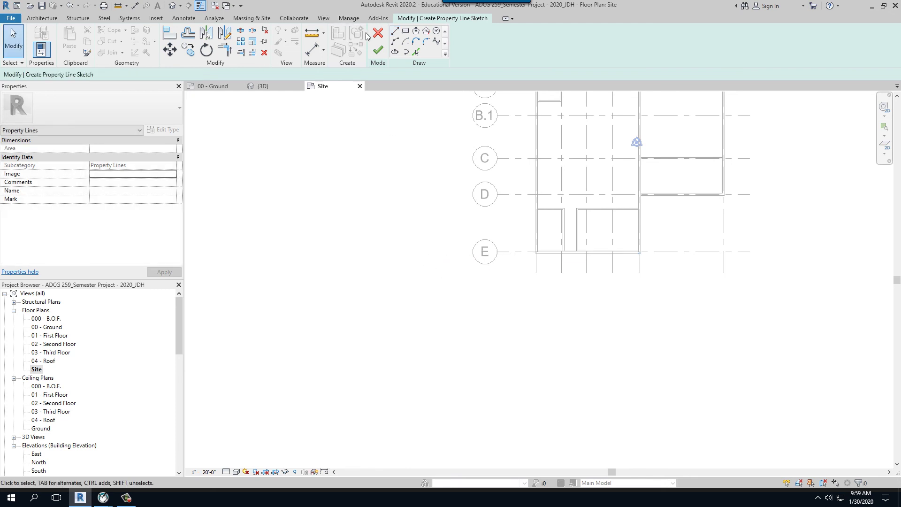
Step: Exit property-line sketch mode and start the Detail Line tool
{"action": "left_click", "coordinate": [375, 33]}
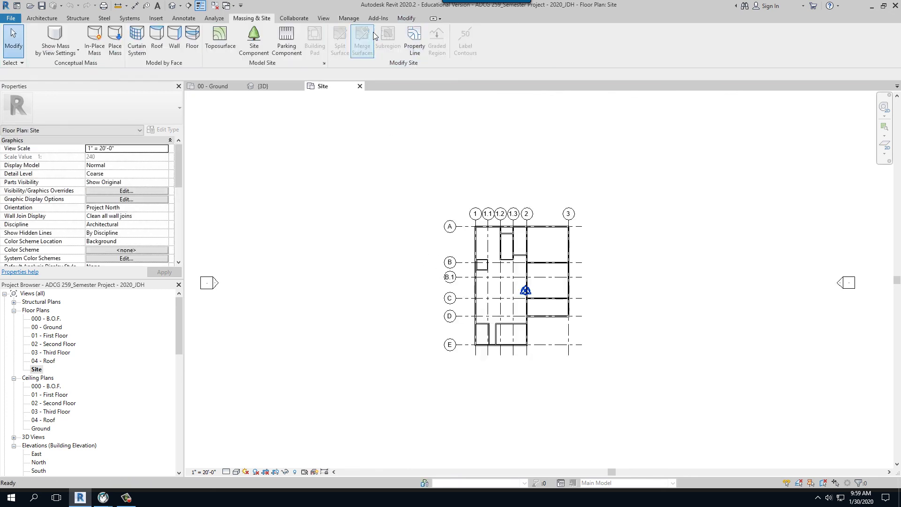
{"action": "left_click", "coordinate": [183, 17]}
{"action": "left_click", "coordinate": [241, 40]}
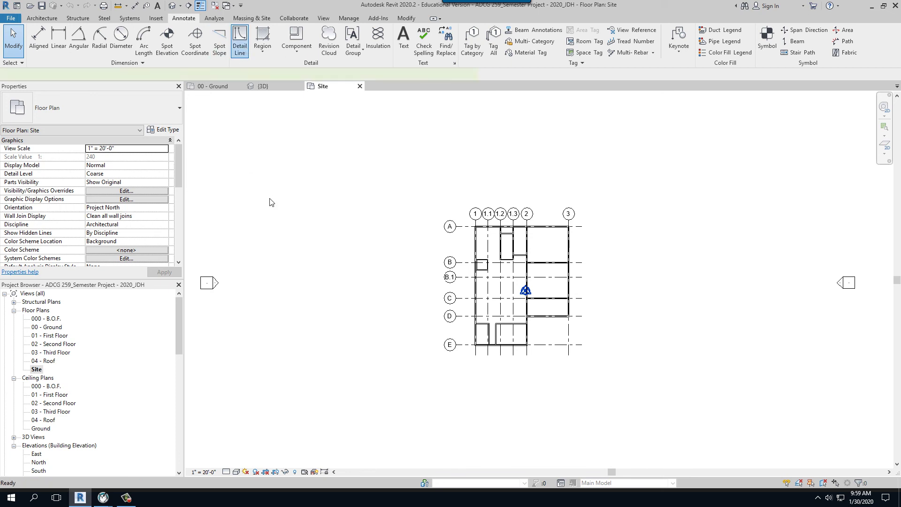
{"action": "scroll", "coordinate": [364, 344], "scroll_direction": "up", "scroll_amount": 1}
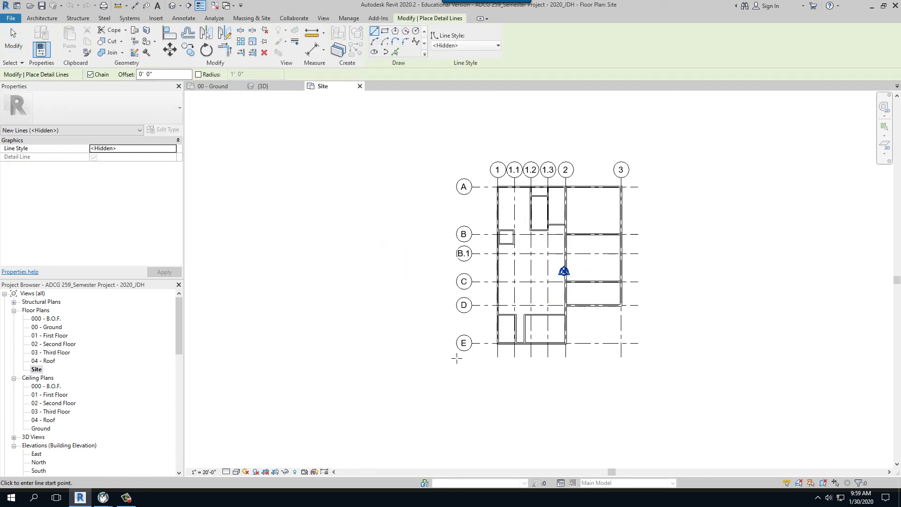
{"action": "scroll", "coordinate": [469, 350], "scroll_direction": "up", "scroll_amount": 8}
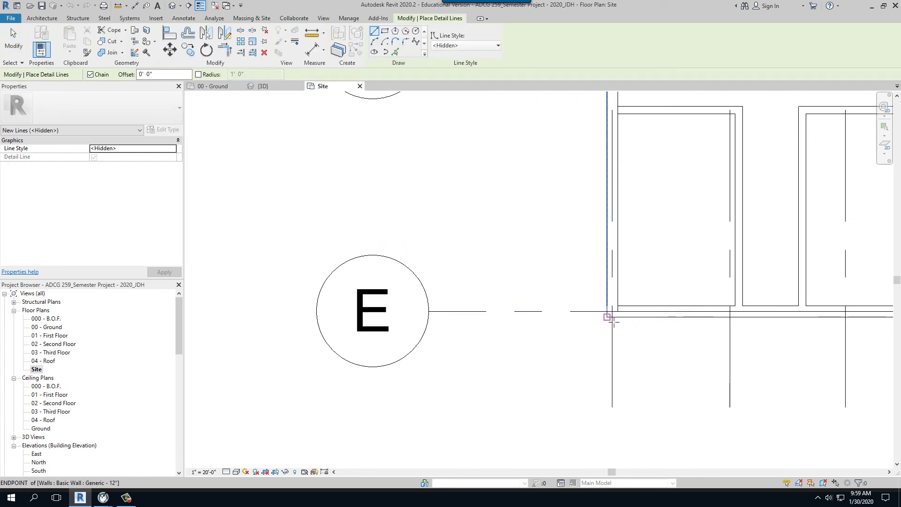
Step: Draw a dashed guide line left from the grid E wall endpoint, then 50' down
{"action": "left_click", "coordinate": [610, 320]}
{"action": "scroll", "coordinate": [605, 331], "scroll_direction": "down", "scroll_amount": 10}
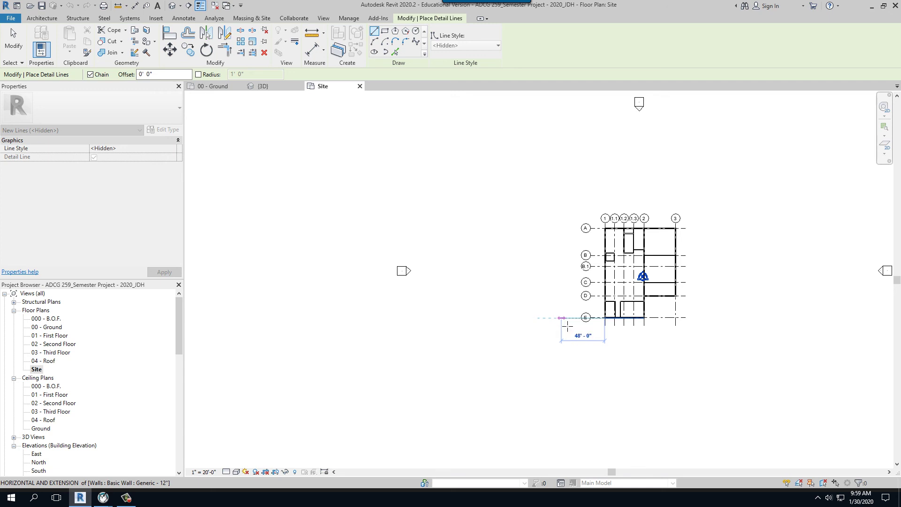
{"action": "scroll", "coordinate": [562, 327], "scroll_direction": "up", "scroll_amount": 5}
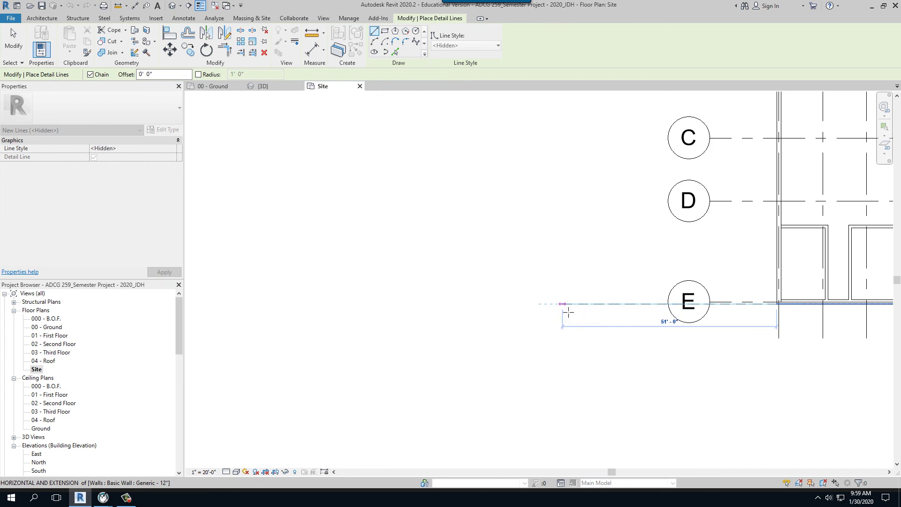
{"action": "left_click", "coordinate": [567, 303]}
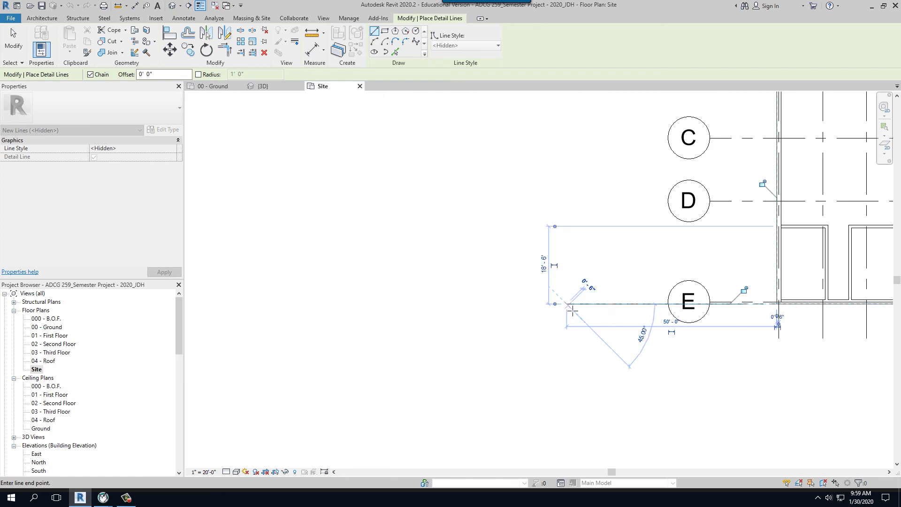
{"action": "scroll", "coordinate": [576, 344], "scroll_direction": "down", "scroll_amount": 6}
{"action": "scroll", "coordinate": [571, 350], "scroll_direction": "up", "scroll_amount": 3}
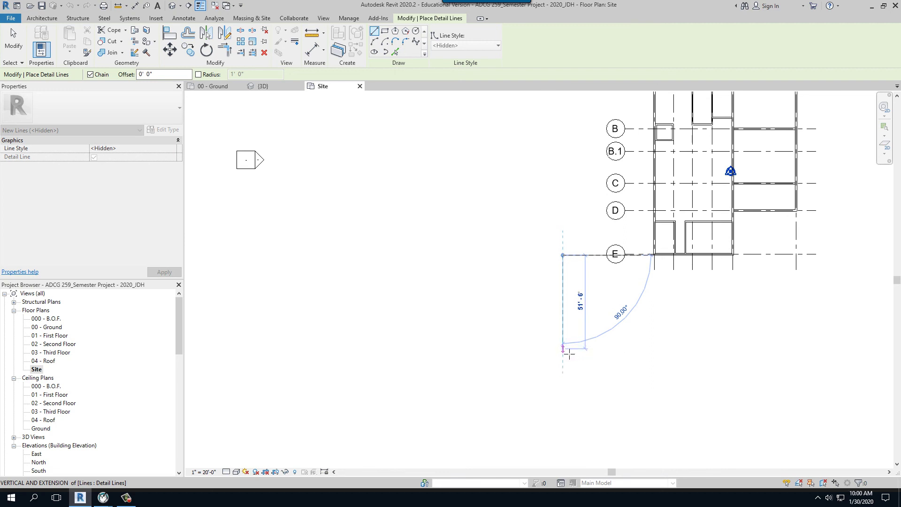
{"action": "scroll", "coordinate": [569, 353], "scroll_direction": "up", "scroll_amount": 4}
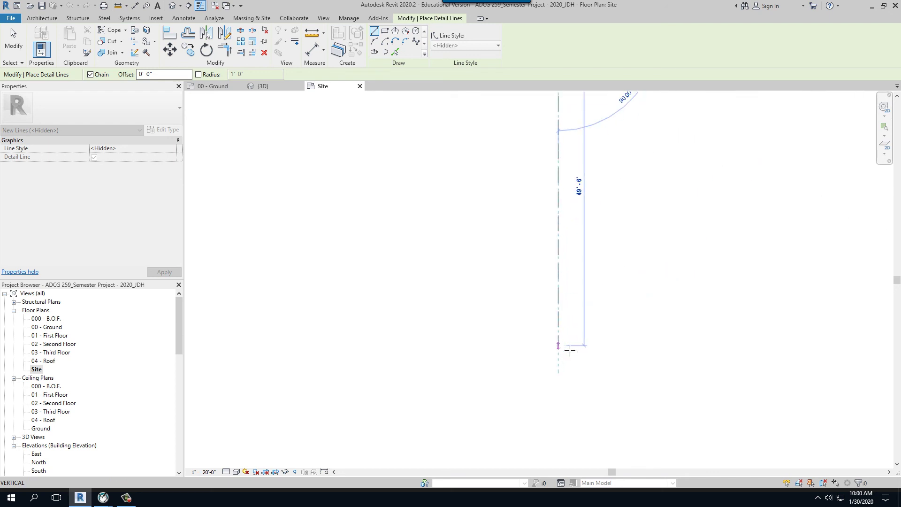
{"action": "scroll", "coordinate": [570, 351], "scroll_direction": "up", "scroll_amount": 1}
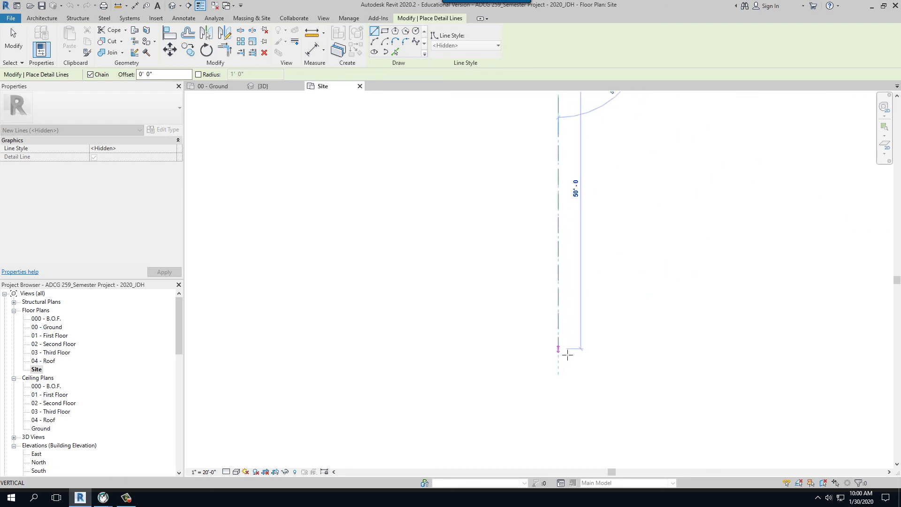
{"action": "left_click", "coordinate": [567, 352]}
Step: Stop the guide line and start a Property Line created by sketching
{"action": "key", "text": "Escape"}
{"action": "key", "text": "Escape"}
{"action": "scroll", "coordinate": [544, 371], "scroll_direction": "down", "scroll_amount": 5}
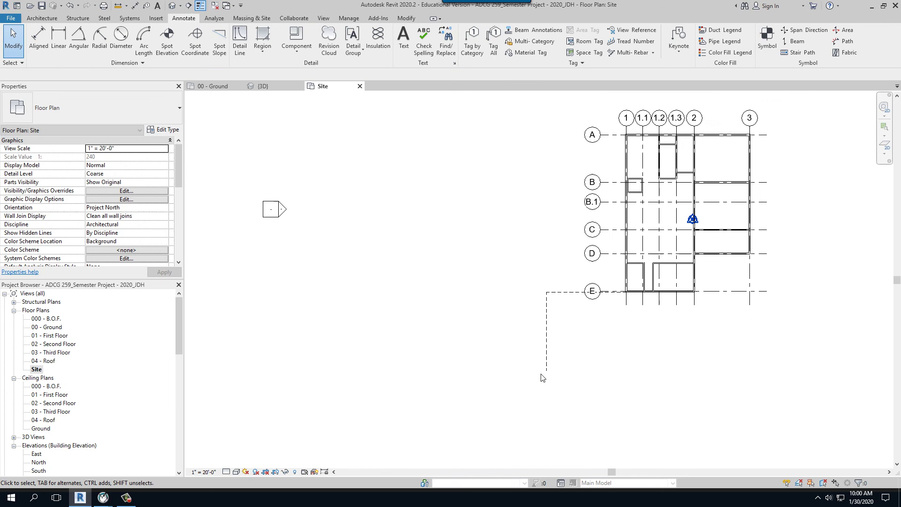
{"action": "left_click", "coordinate": [270, 20]}
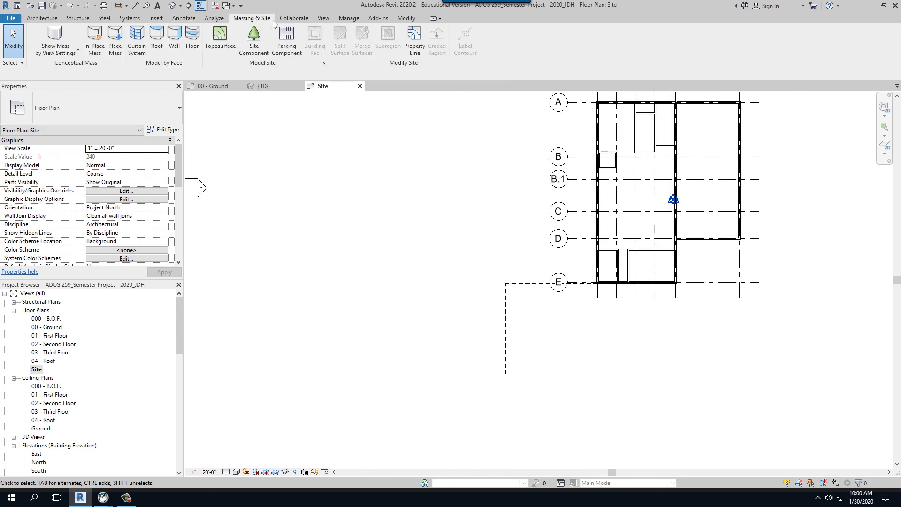
{"action": "left_click", "coordinate": [414, 43]}
{"action": "left_click", "coordinate": [427, 256]}
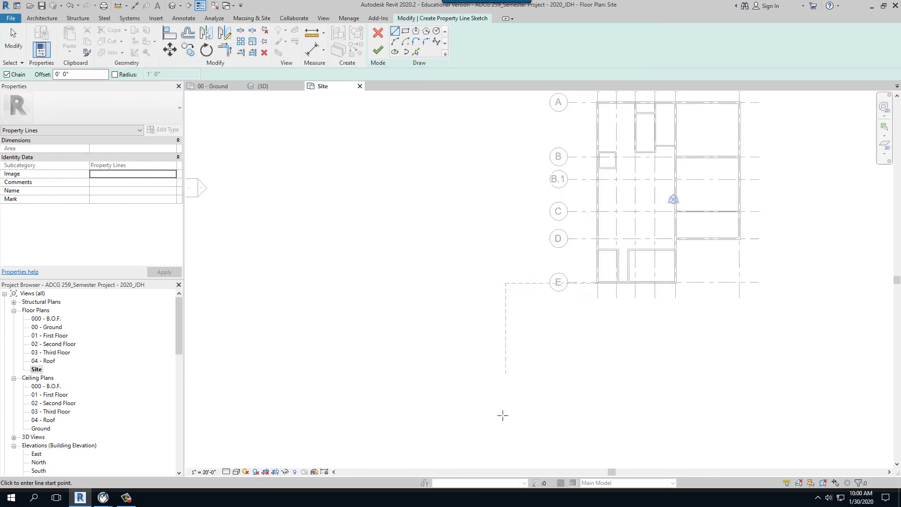
Step: From the guide line's end, sketch edges of 250' and 200', then the top edge, closing the loop
{"action": "left_click", "coordinate": [505, 374]}
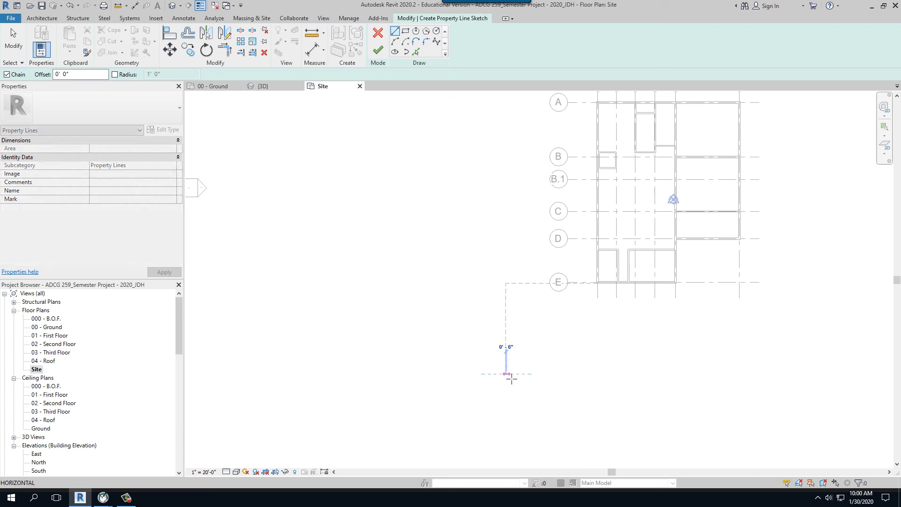
{"action": "scroll", "coordinate": [507, 375], "scroll_direction": "down", "scroll_amount": 3}
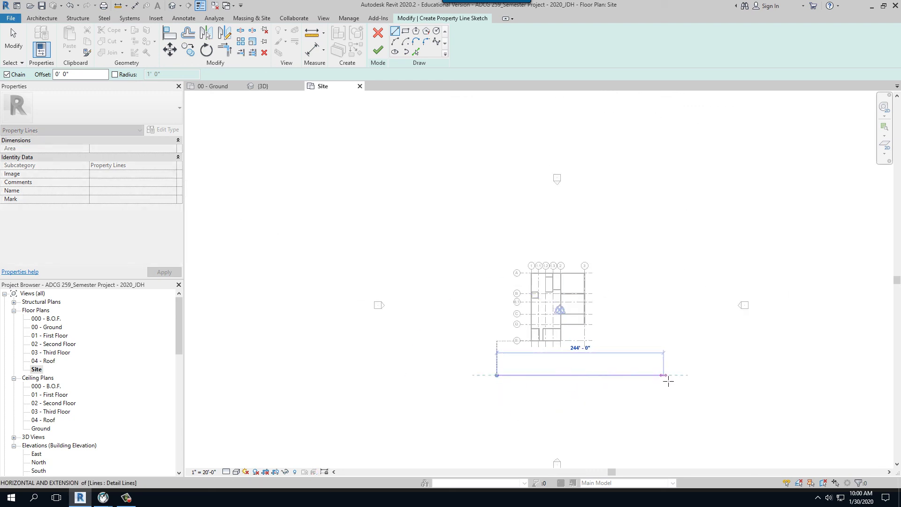
{"action": "scroll", "coordinate": [666, 375], "scroll_direction": "up", "scroll_amount": 1}
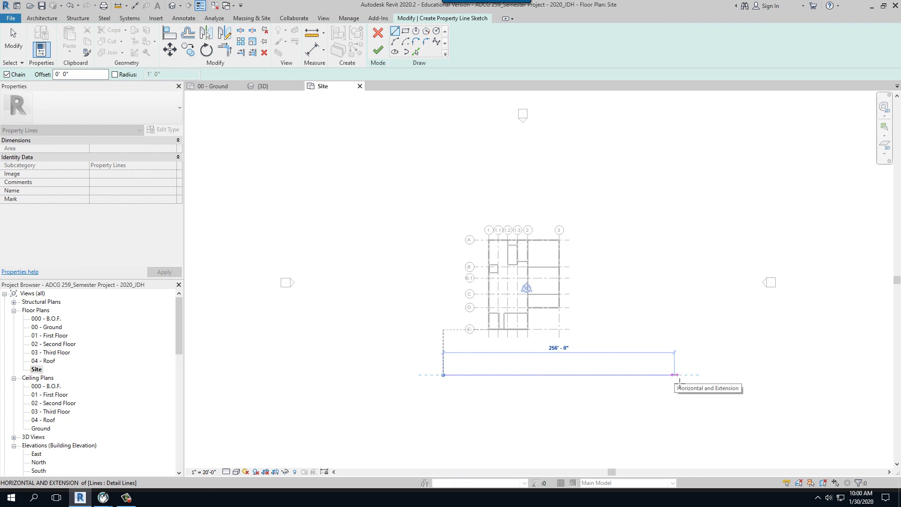
{"action": "type", "text": "250"}
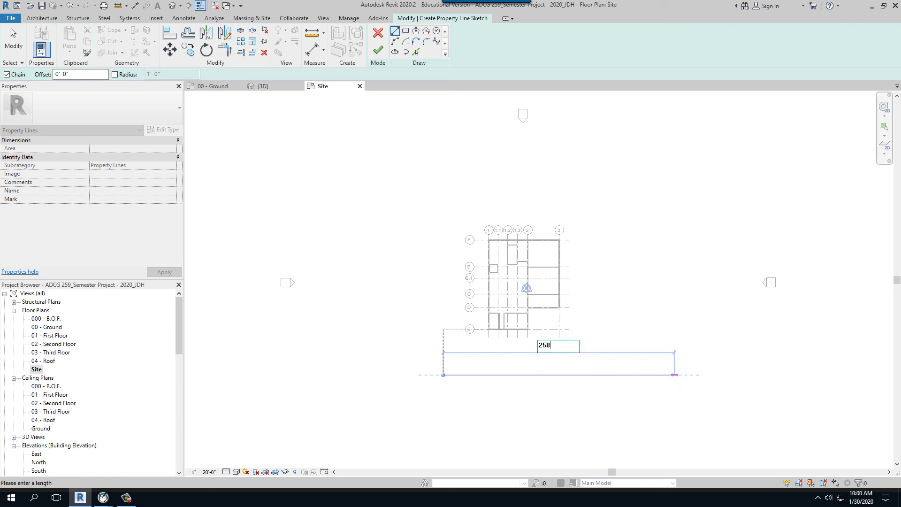
{"action": "type", "text": "' - "}
{"action": "type", "text": "0"}
{"action": "key", "text": "Return"}
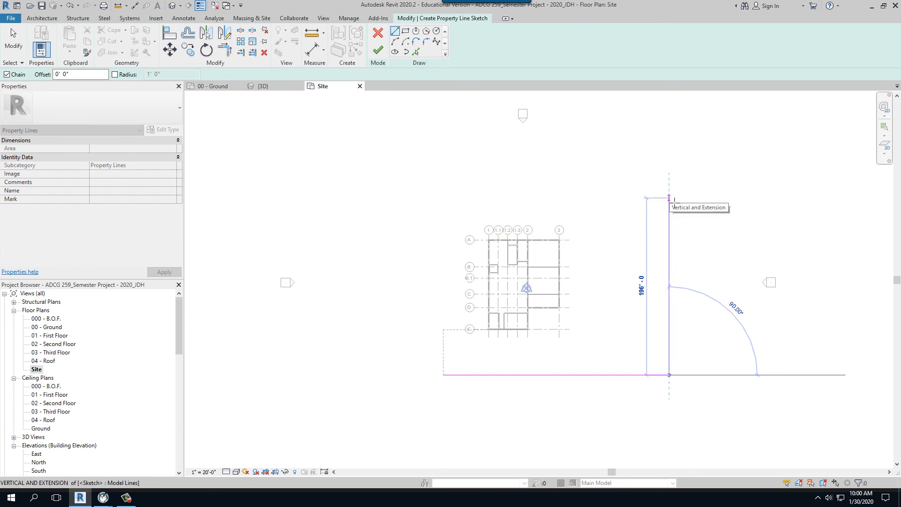
{"action": "type", "text": "200"}
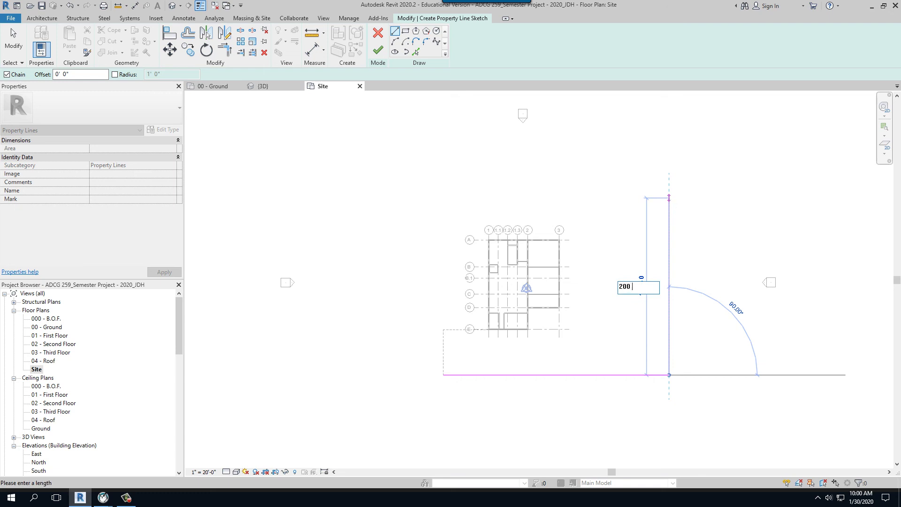
{"action": "type", "text": " 0"}
{"action": "key", "text": "Return"}
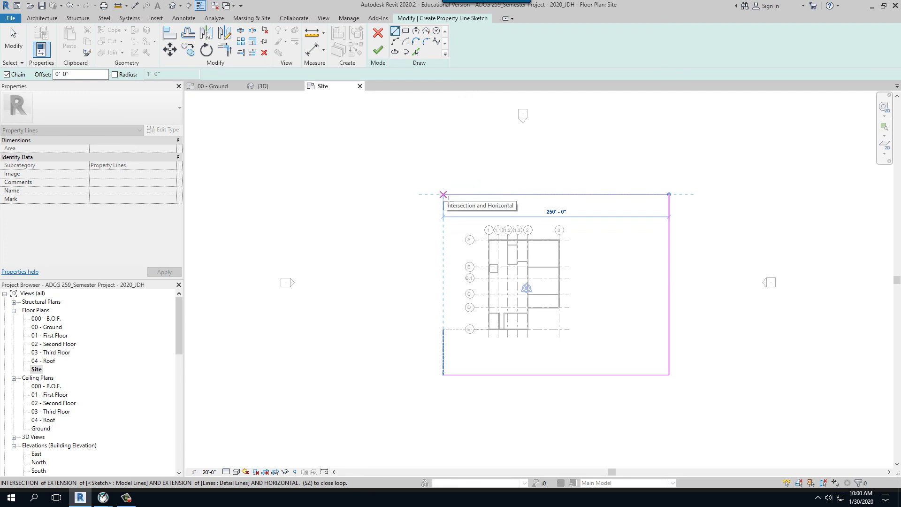
{"action": "left_click", "coordinate": [442, 194]}
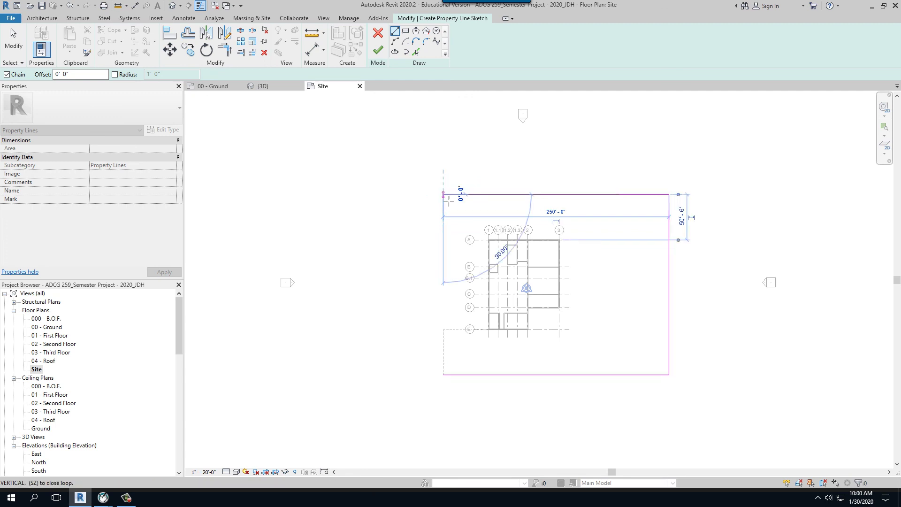
{"action": "left_click", "coordinate": [446, 379]}
Step: Finish the sketch into a 50000 SF property line
{"action": "key", "text": "Escape"}
{"action": "key", "text": "Escape"}
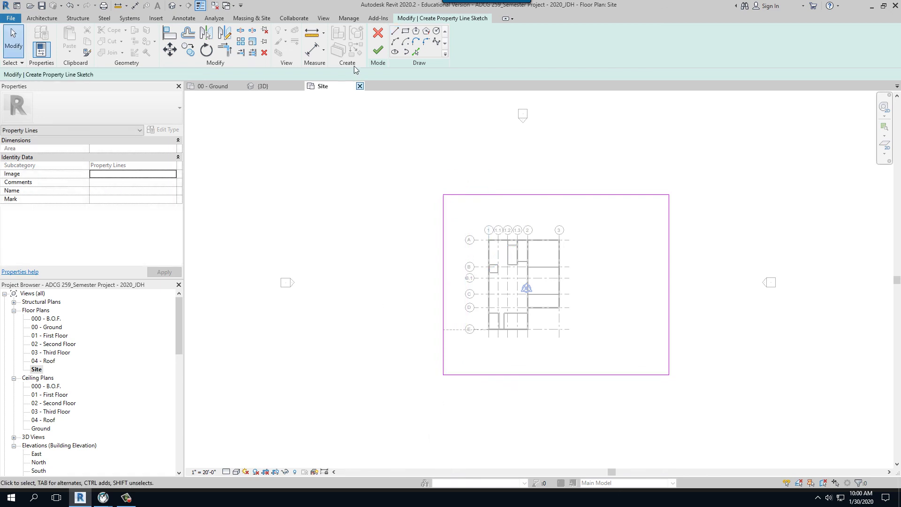
{"action": "left_click", "coordinate": [378, 50]}
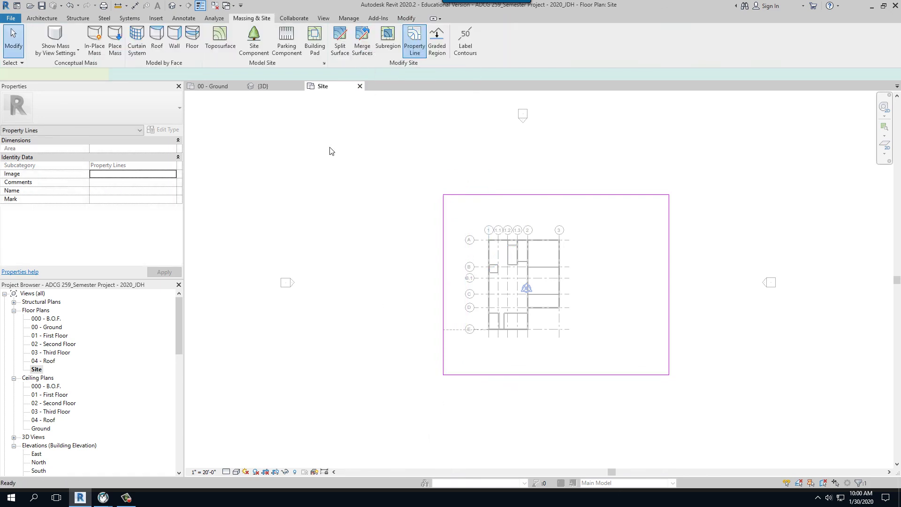
{"action": "scroll", "coordinate": [408, 361], "scroll_direction": "up", "scroll_amount": 2}
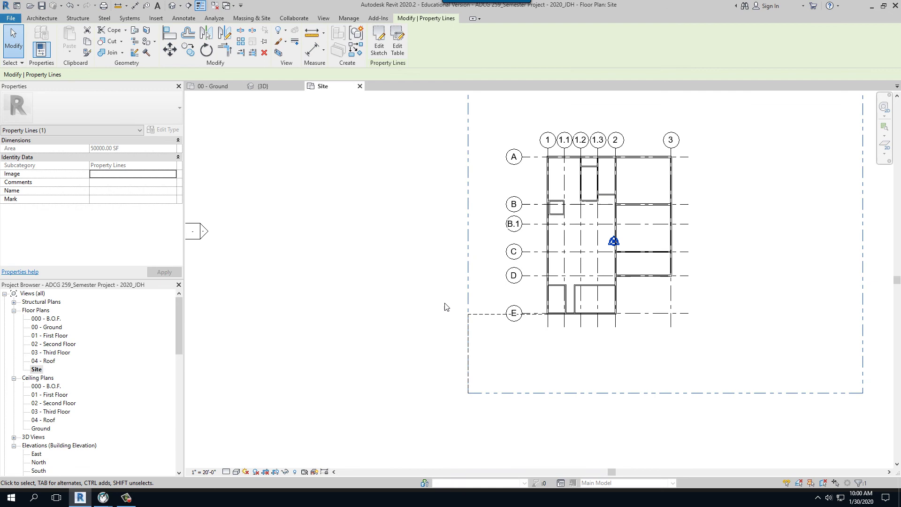
Step: Select the dashed 50' guide line and remove it
{"action": "left_click_drag", "start_coordinate": [444, 305], "coordinate": [485, 430]}
{"action": "key", "text": "Escape"}
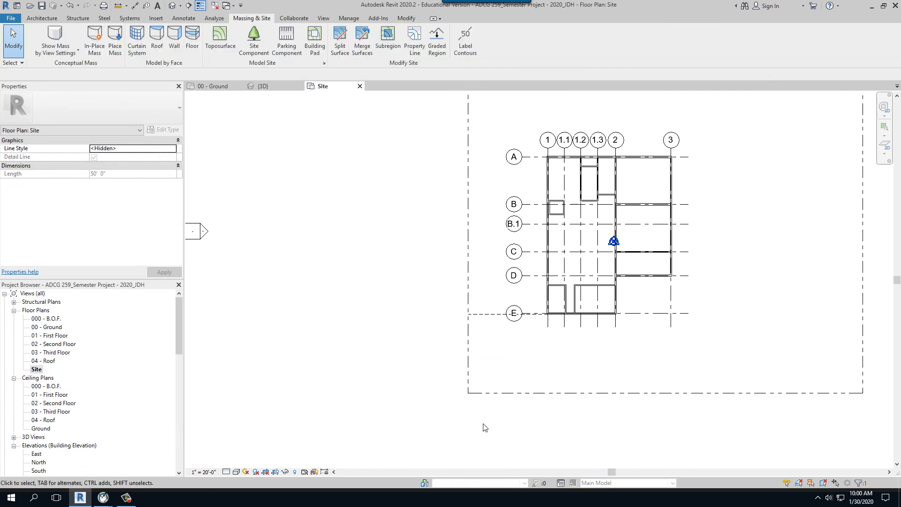
{"action": "scroll", "coordinate": [397, 337], "scroll_direction": "down", "scroll_amount": 1}
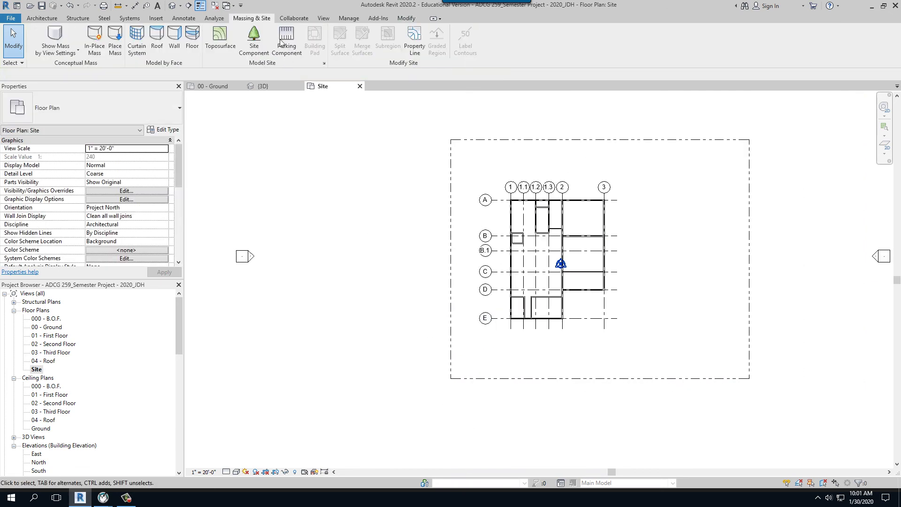
Step: Place a 250'-0" aligned dimension between the left and right property lines, below the site
{"action": "left_click", "coordinate": [183, 18]}
{"action": "left_click", "coordinate": [39, 40]}
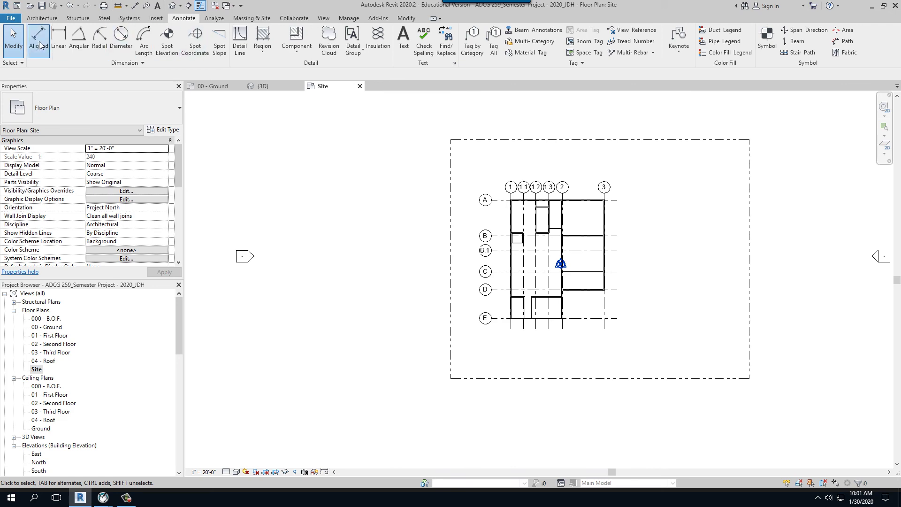
{"action": "scroll", "coordinate": [419, 371], "scroll_direction": "up", "scroll_amount": 2}
{"action": "scroll", "coordinate": [420, 370], "scroll_direction": "up", "scroll_amount": 1}
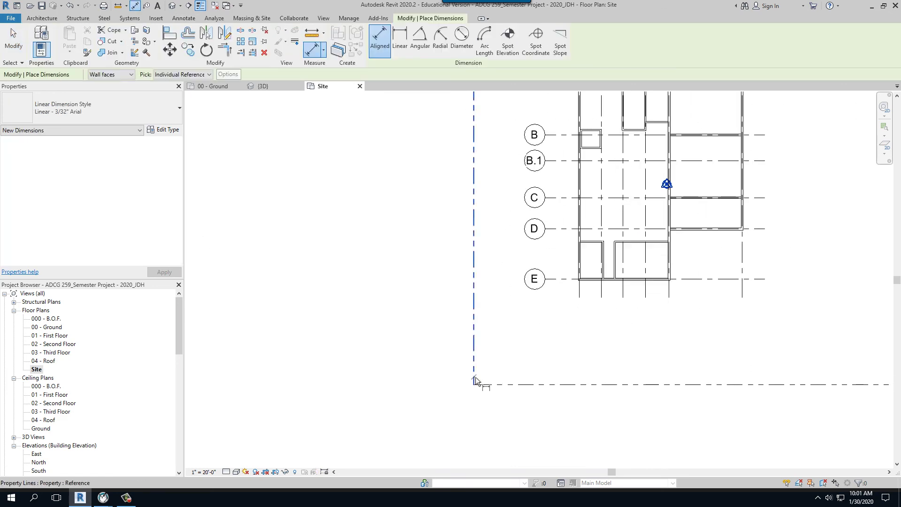
{"action": "left_click", "coordinate": [474, 380]}
{"action": "scroll", "coordinate": [475, 380], "scroll_direction": "down", "scroll_amount": 2}
{"action": "left_click", "coordinate": [766, 391]}
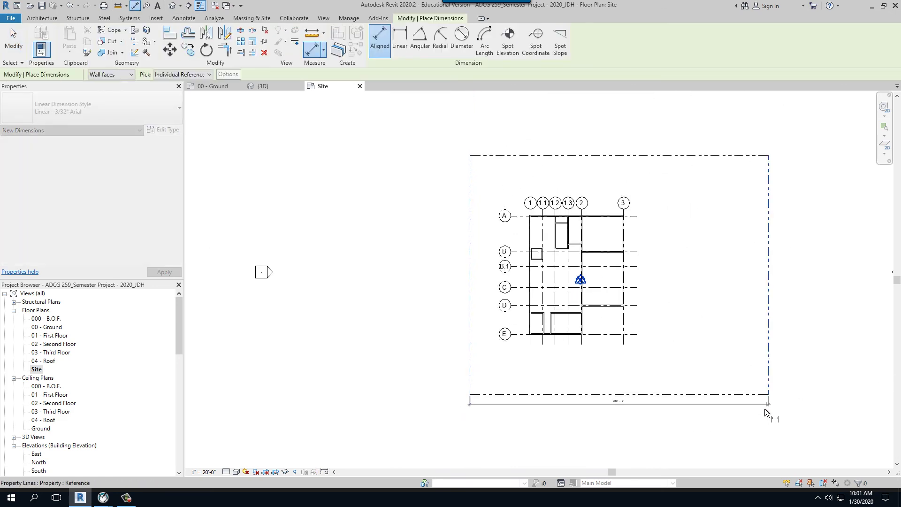
{"action": "left_click", "coordinate": [762, 412]}
Step: Add a 200' aligned dimension between the bottom and top property lines, right of the site
{"action": "scroll", "coordinate": [668, 427], "scroll_direction": "up", "scroll_amount": 5}
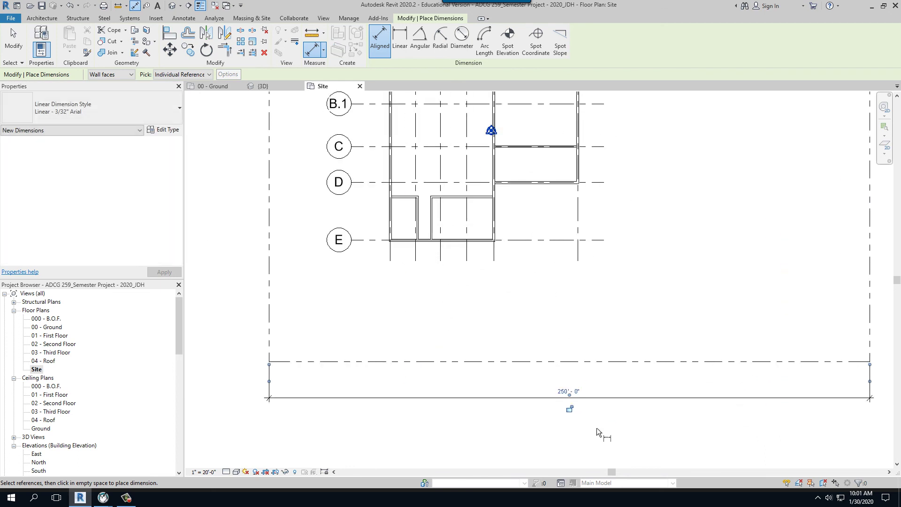
{"action": "scroll", "coordinate": [597, 431], "scroll_direction": "down", "scroll_amount": 4}
{"action": "left_click", "coordinate": [749, 387]}
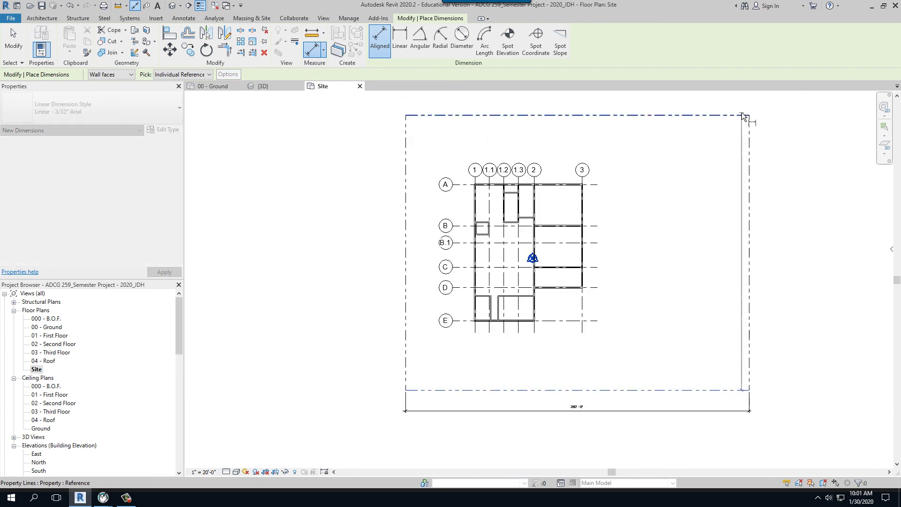
{"action": "left_click", "coordinate": [743, 116]}
{"action": "left_click", "coordinate": [770, 135]}
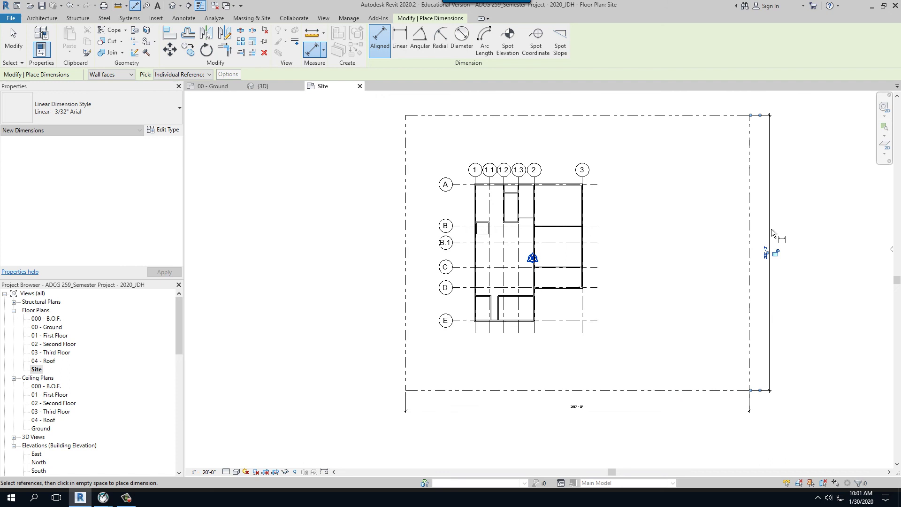
{"action": "key", "text": "Escape"}
{"action": "key", "text": "Escape"}
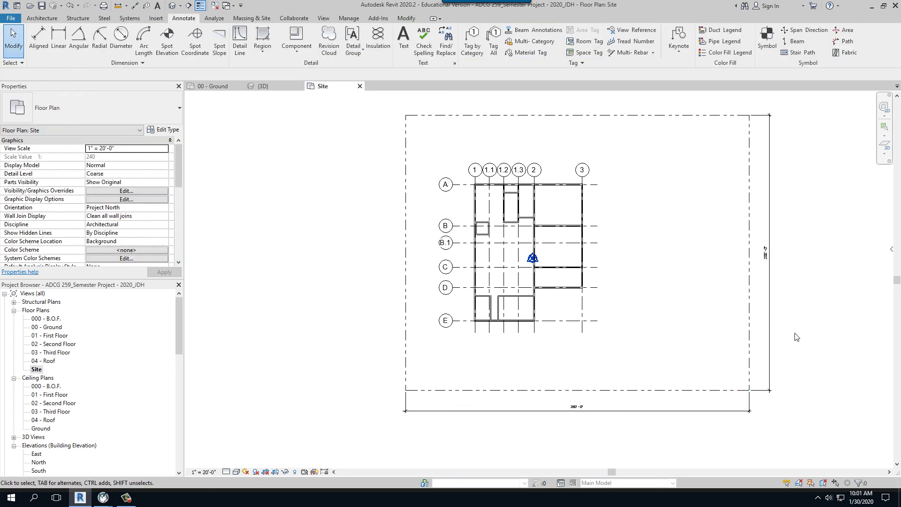